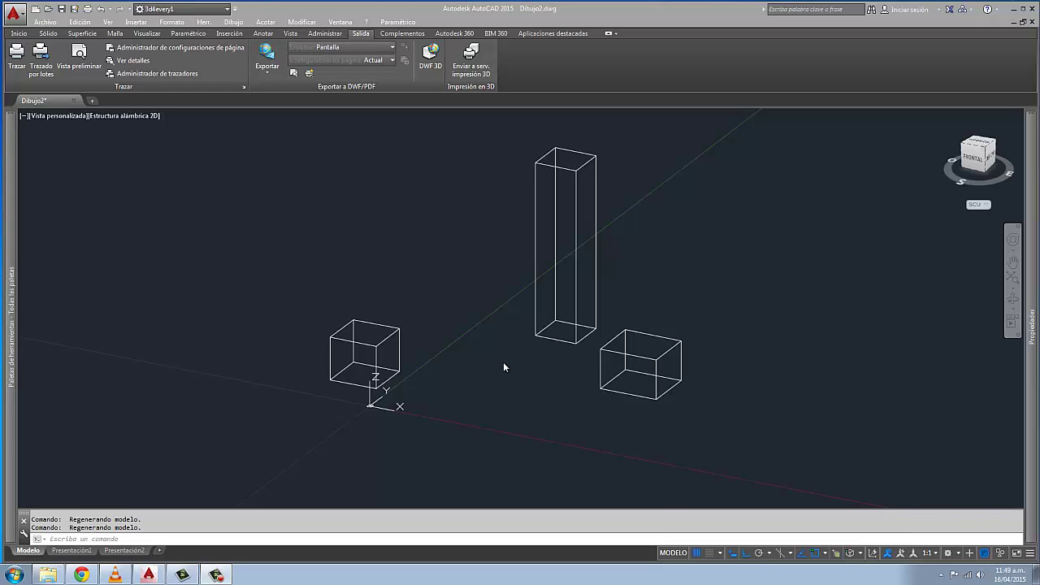
Draw three connected 1-unit lines from the box nearest the origin, starting at its upper back-right corner and running along X, Y and upward Z.
type("l")
key("Return")
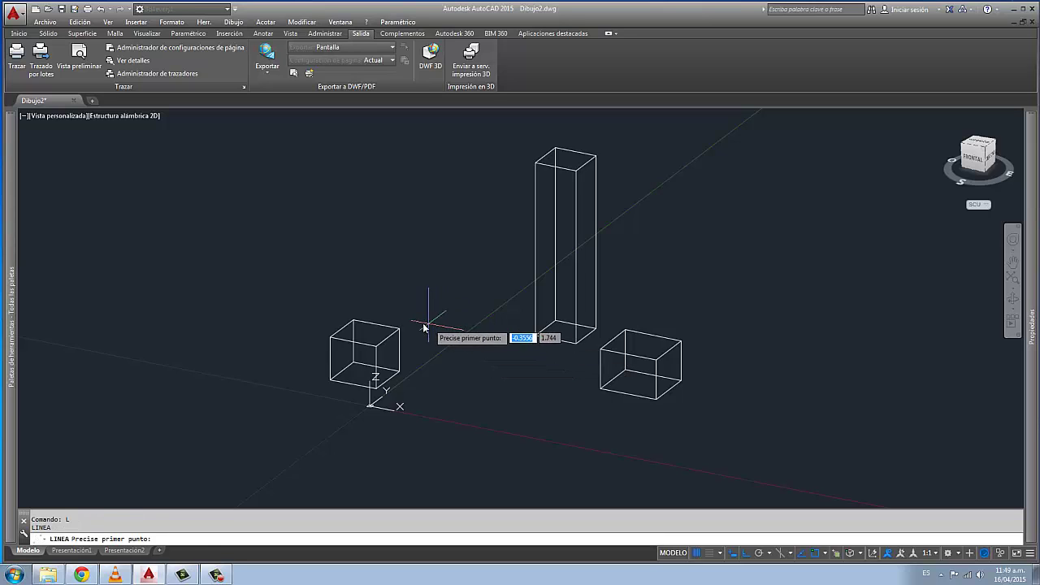
left_click(400, 331)
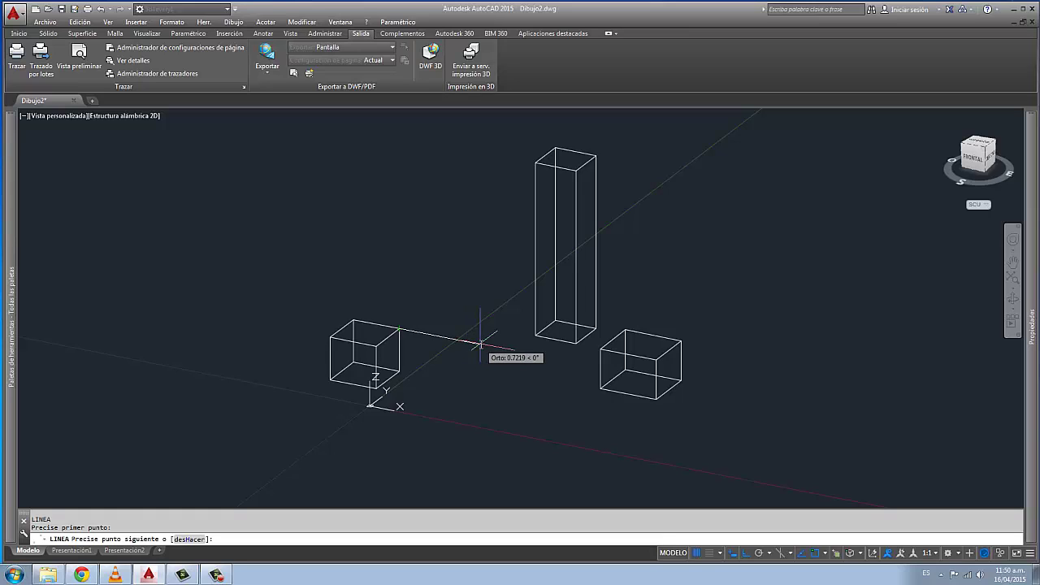
type("1")
key("Return")
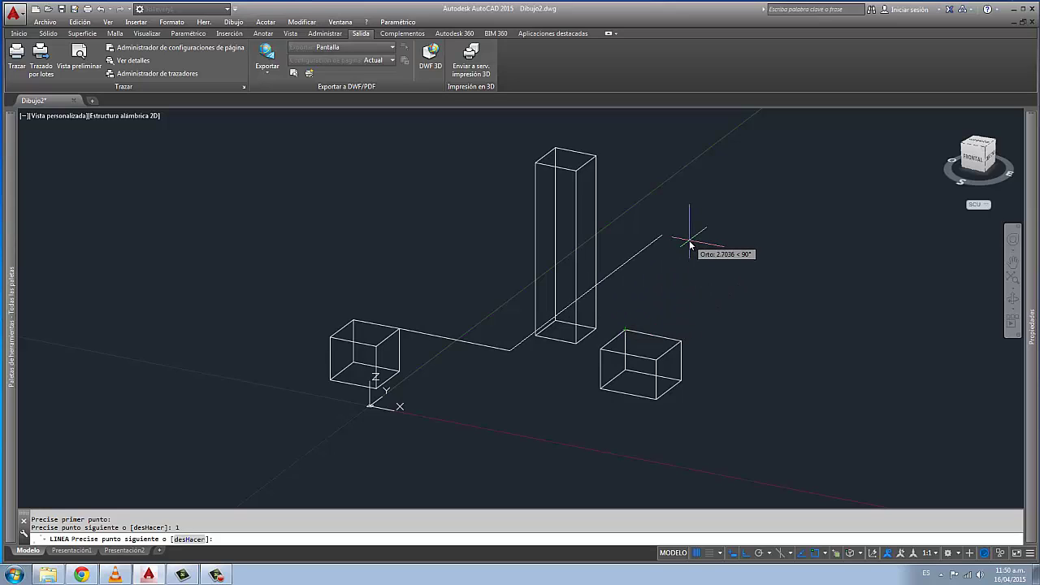
type("1")
key("Return")
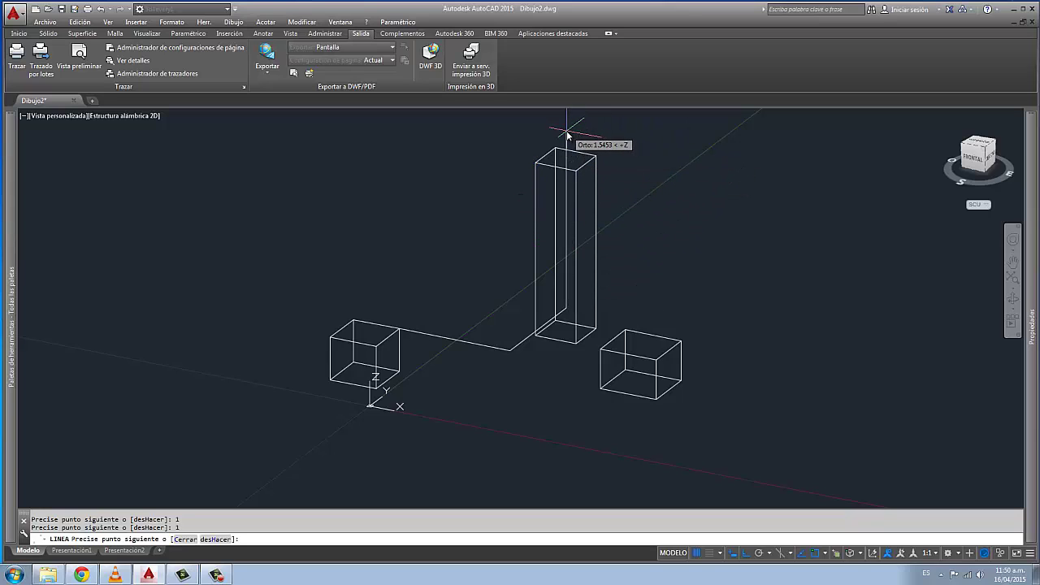
type("1")
key("Return")
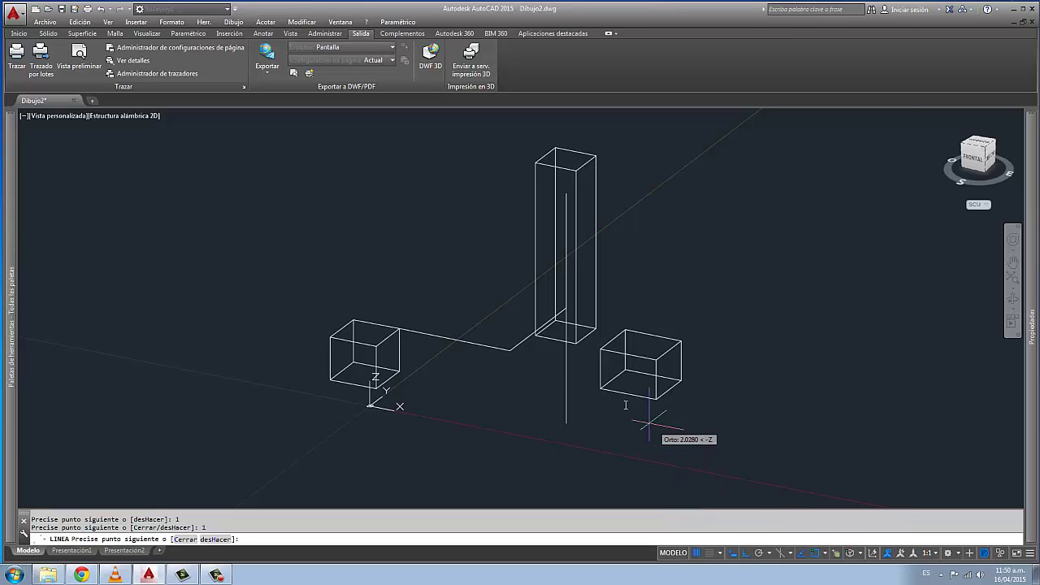
key("Escape")
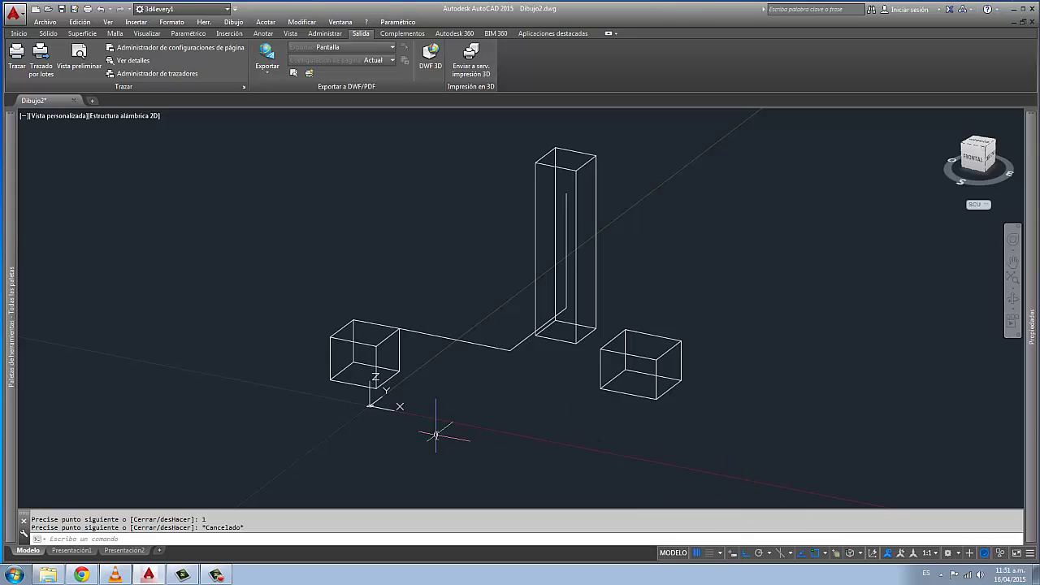
Draw a single line from the same upper back-right box corner to the relative coordinate @1,1,1.
type("1")
key("Return")
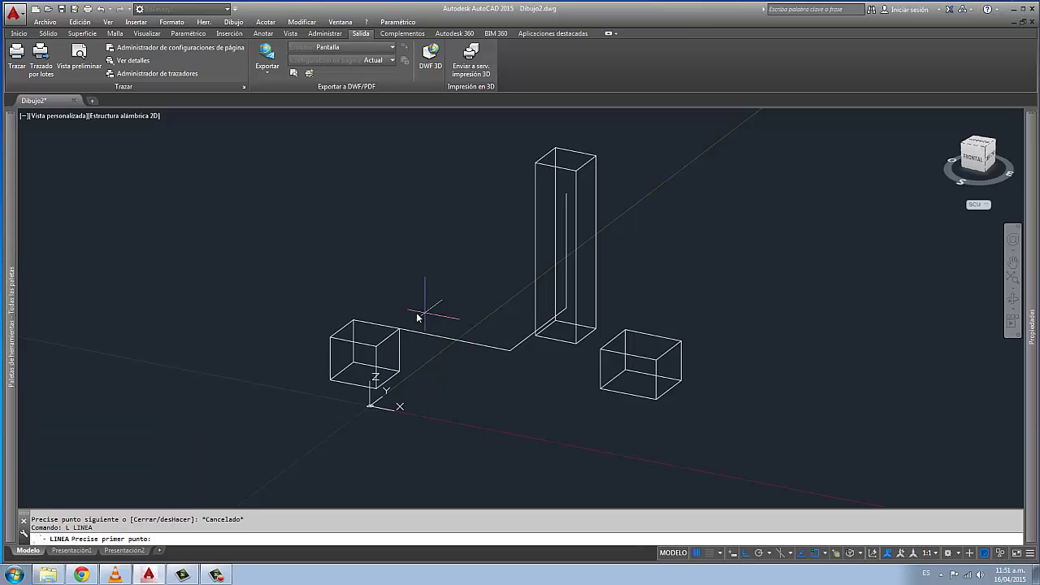
left_click(399, 330)
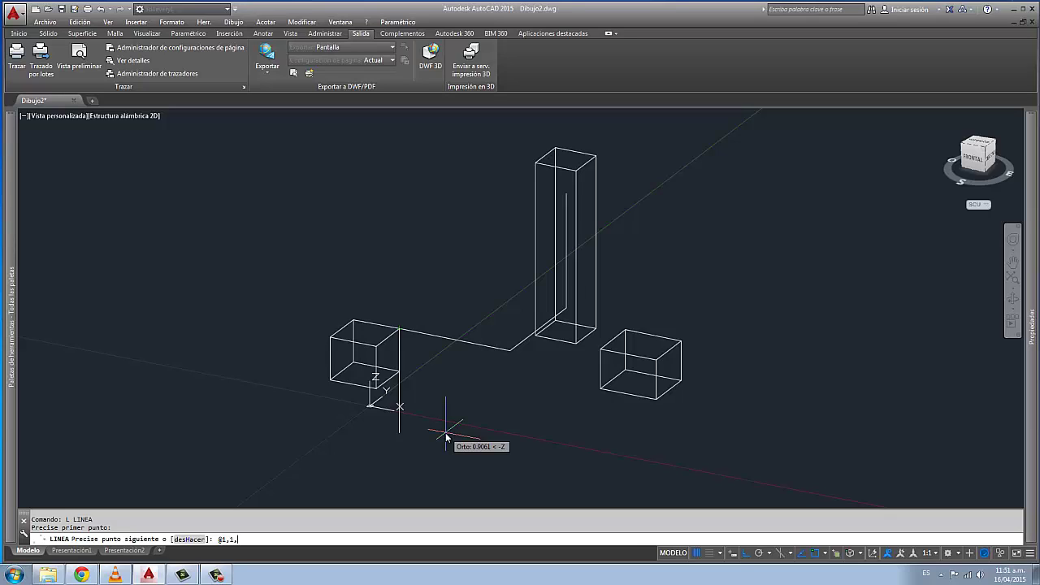
key("Return")
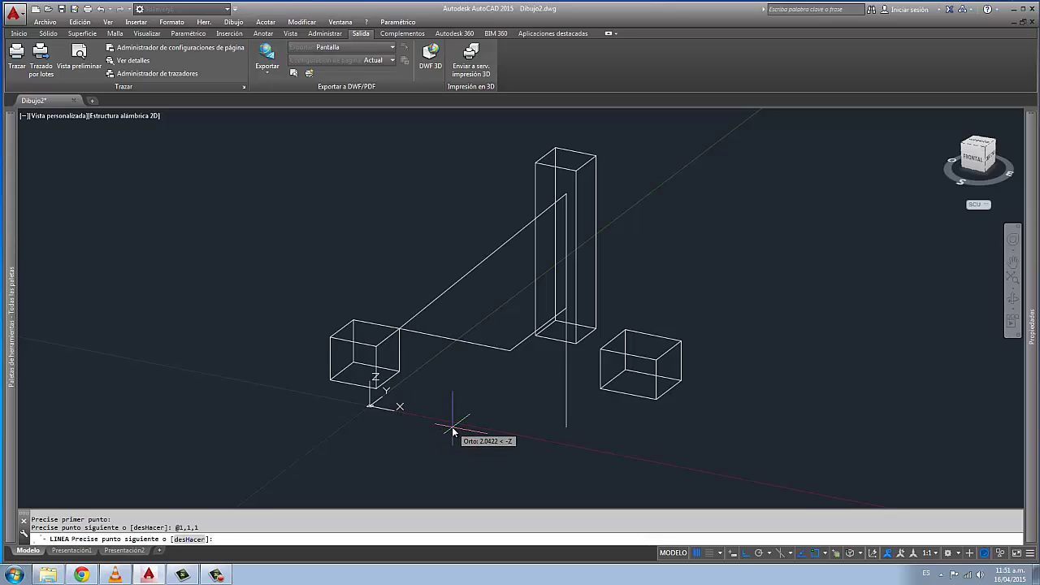
key("Escape")
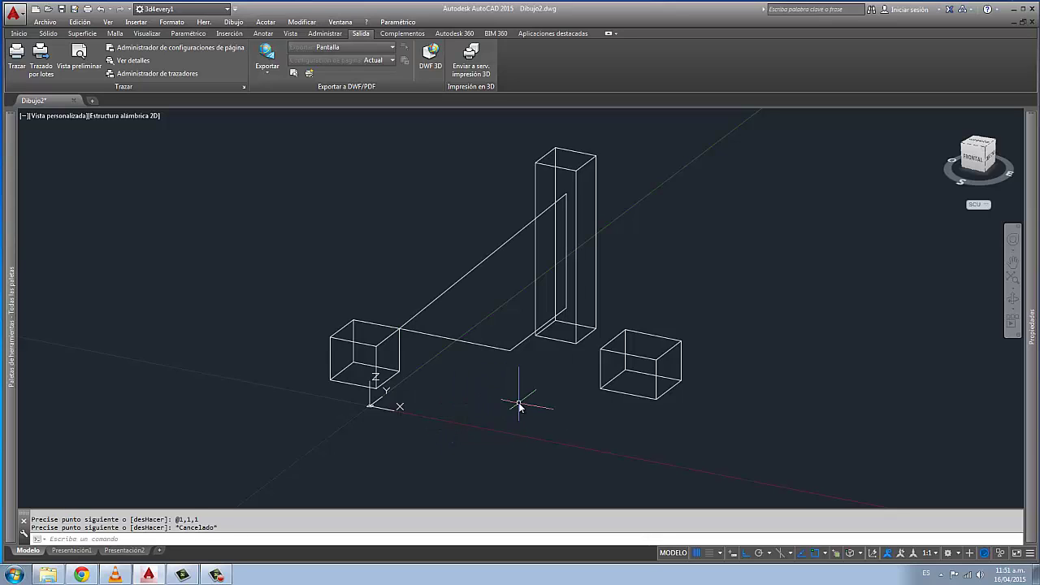
Draw another line from the box's upper back-right corner to the relative coordinate @1,1,0.5.
middle_click_drag(518, 399, 452, 447, "shift")
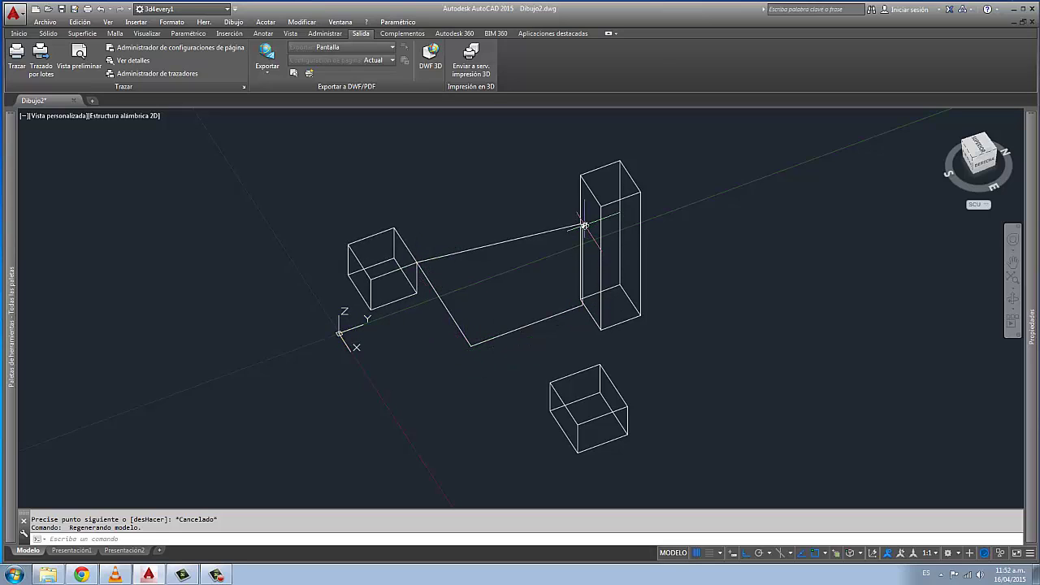
middle_click_drag(487, 409, 543, 411, "shift")
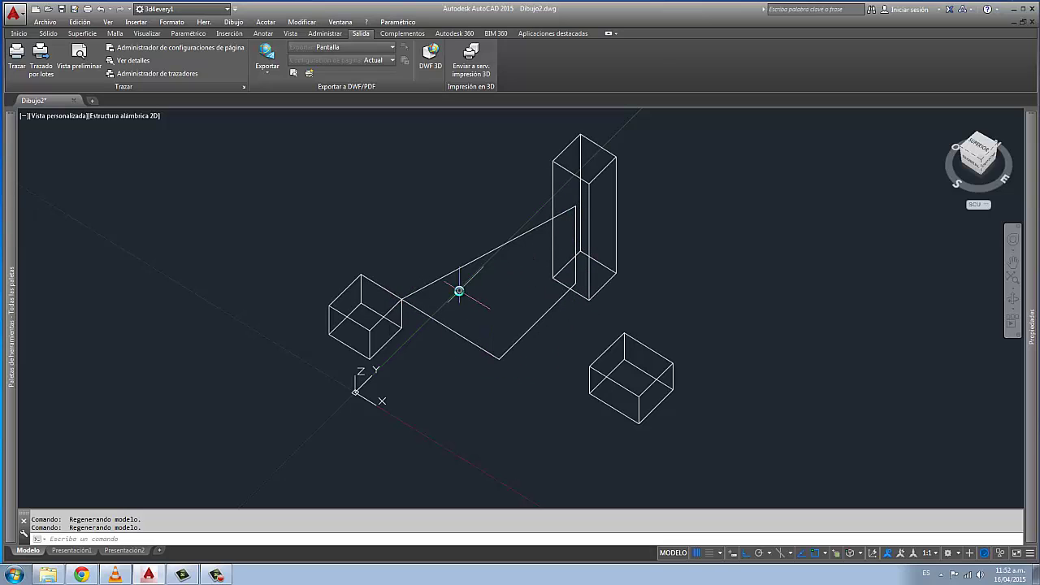
key("Return")
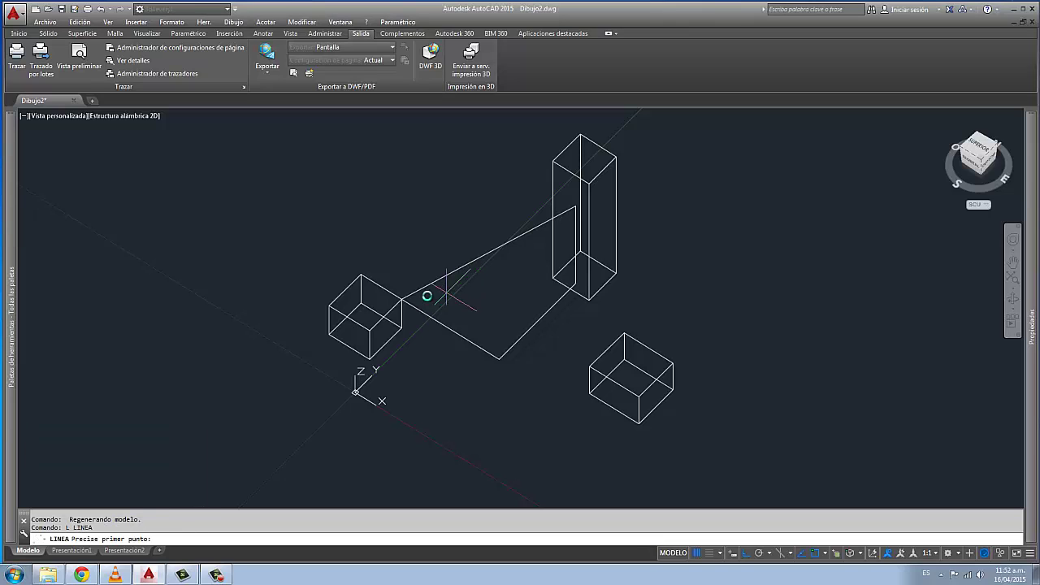
left_click(402, 299)
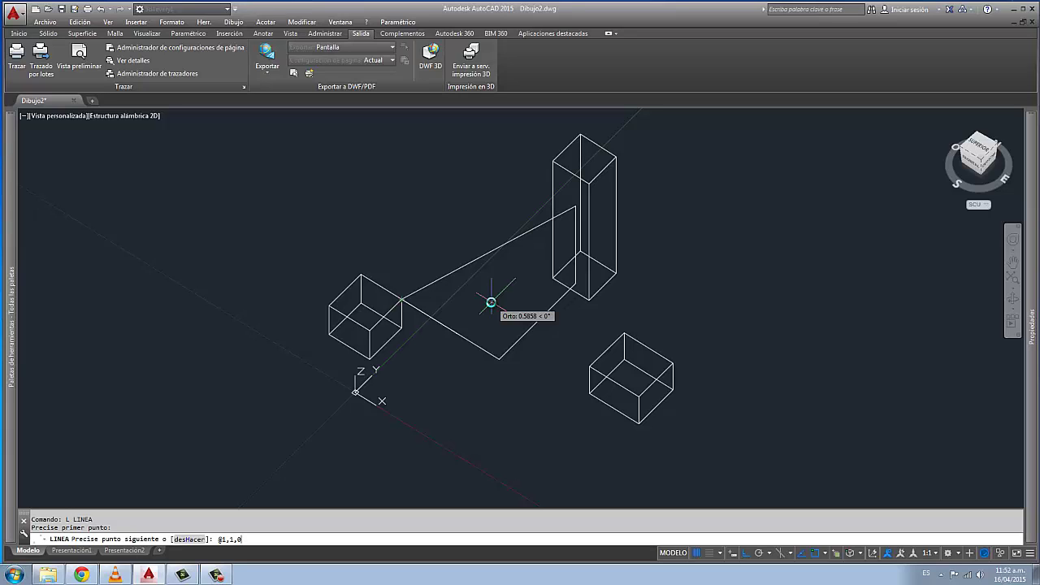
type("@1,1,0.5")
key("Return")
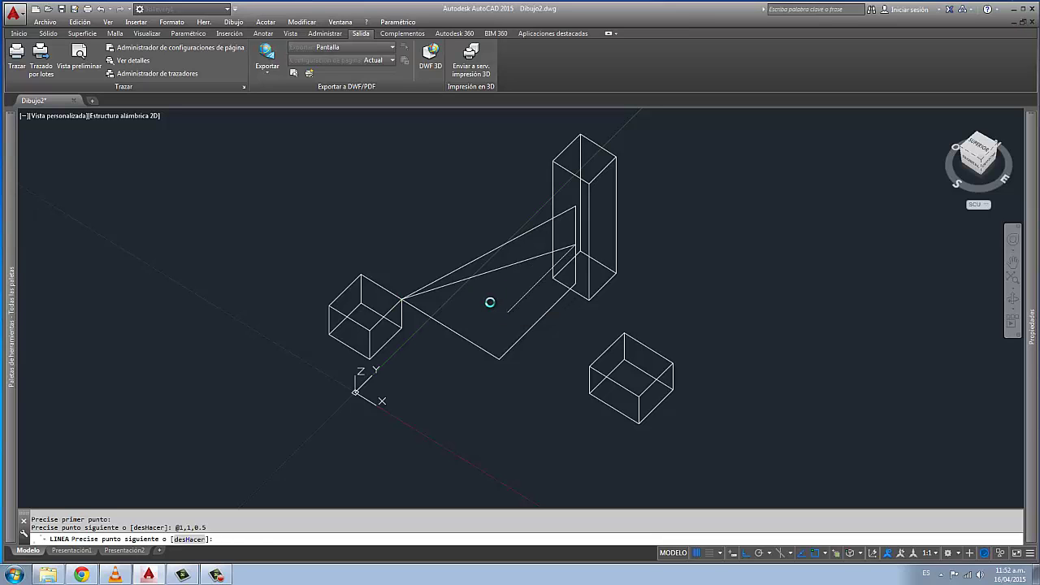
key("Escape")
Draw a line from the upper front-right corner of the box nearest the origin to the relative coordinate @2,0,1.
mouse_move(545, 360)
middle_mouse_down("shift")
mouse_move(537, 364)
mouse_move(599, 297)
mouse_move(529, 284)
mouse_move(431, 301)
mouse_move(499, 311)
mouse_move(569, 352)
mouse_move(553, 364)
mouse_move(526, 355)
middle_mouse_up("shift")
scroll(492, 349, "down", 2)
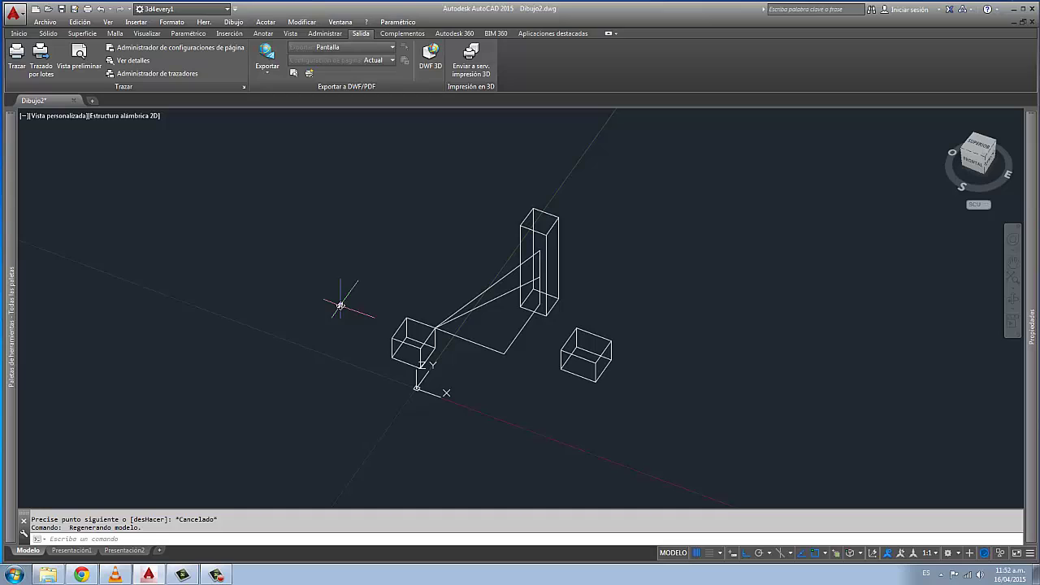
key("Return")
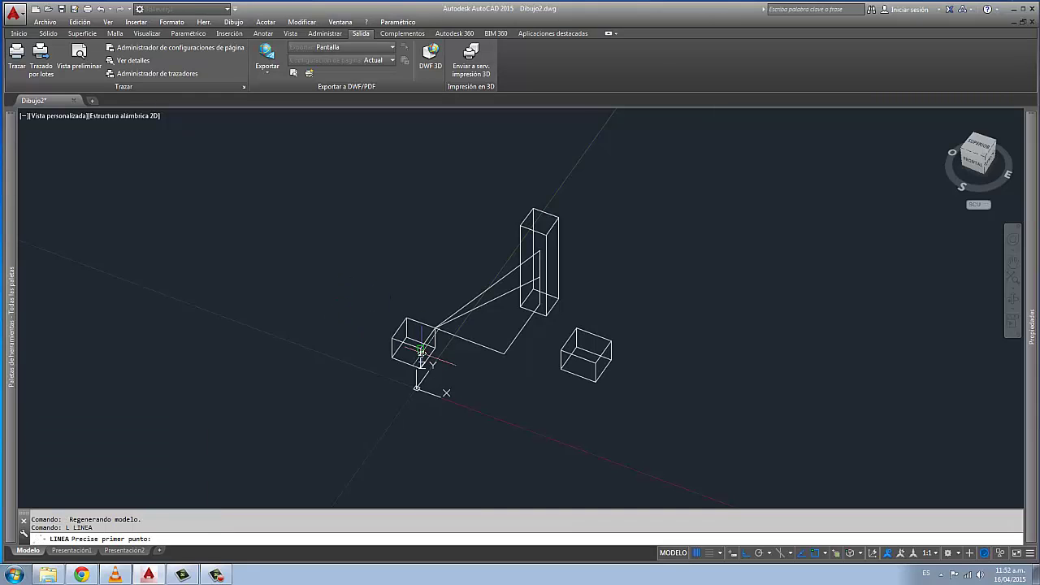
left_click(419, 348)
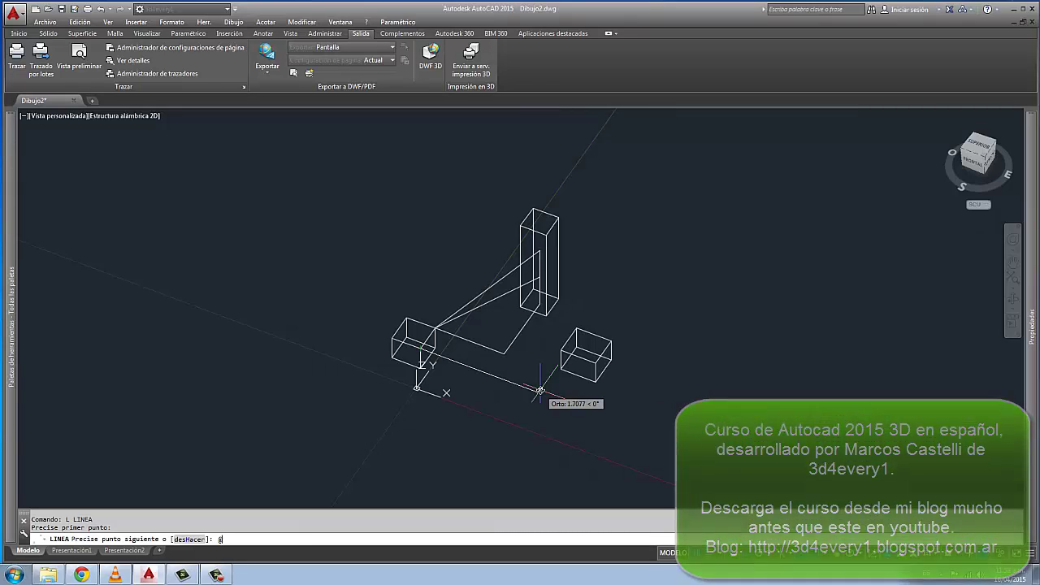
type("2,0,1")
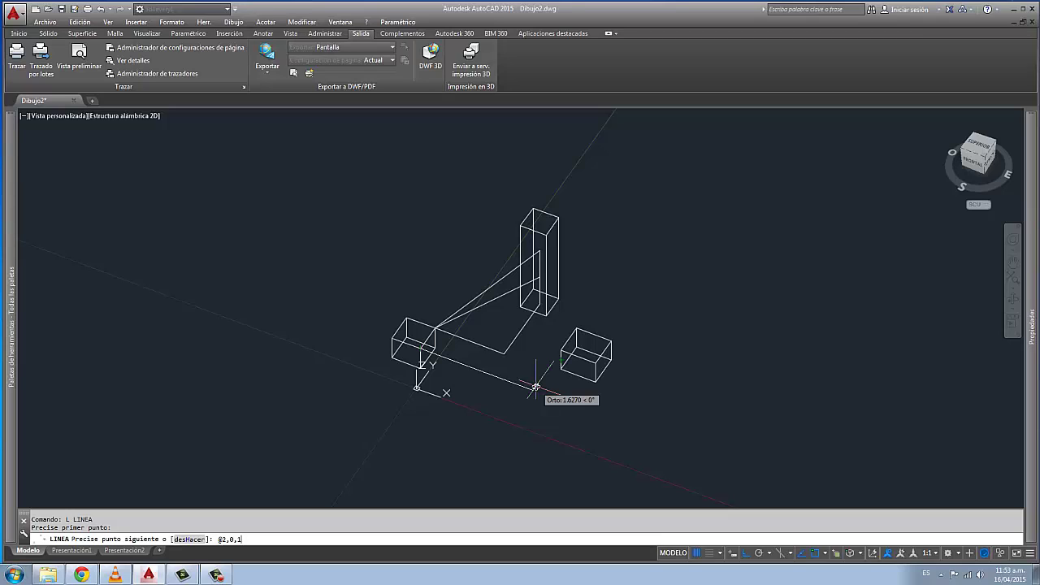
key("Return")
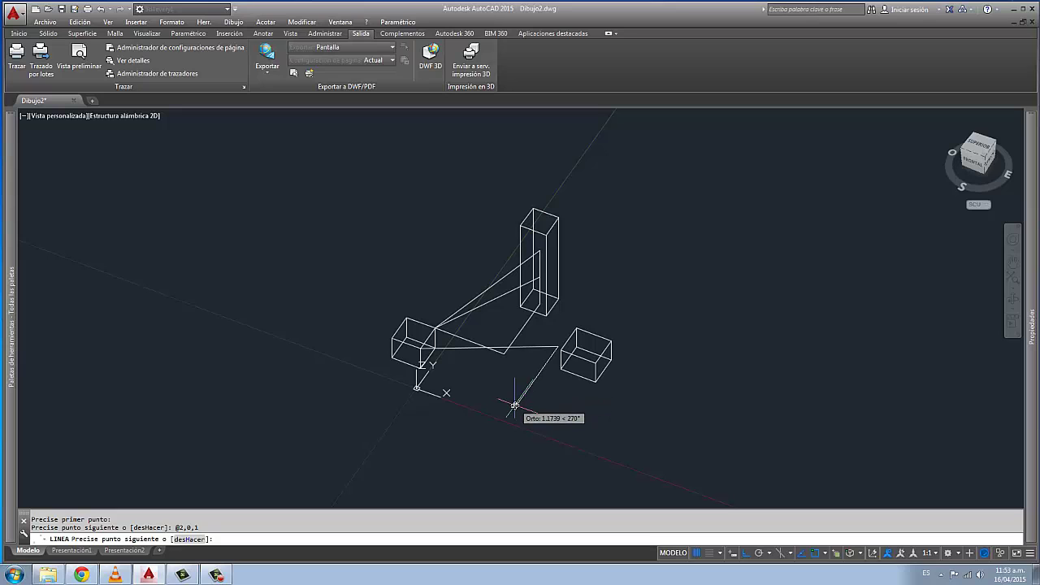
key("Escape")
Erase all the practice lines between the boxes, leaving the three boxes in place.
middle_click_drag(538, 401, 634, 421, "shift")
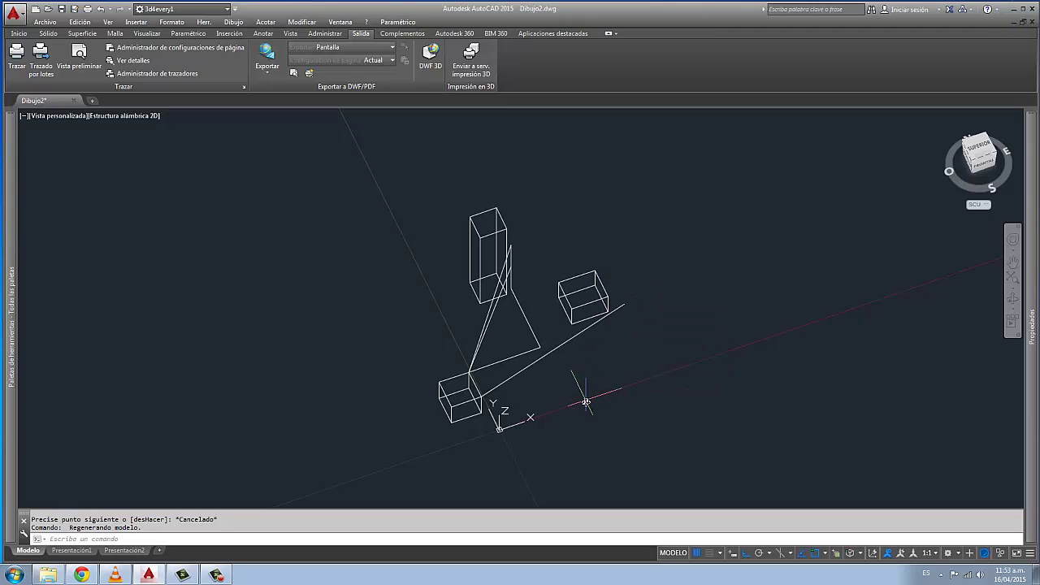
middle_click_drag(585, 399, 495, 408, "shift")
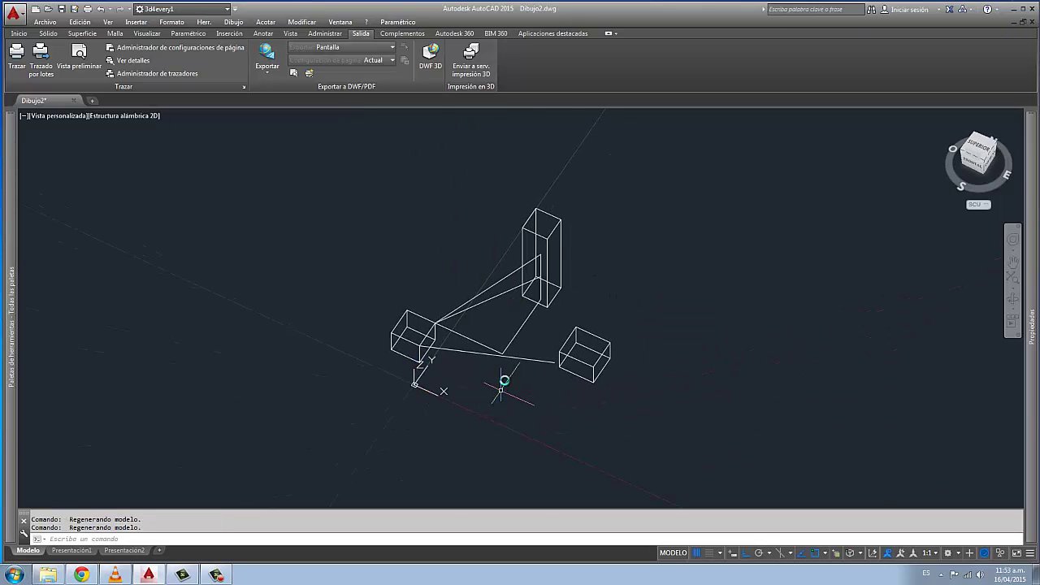
scroll(497, 333, "up", 2)
scroll(497, 335, "down", 2)
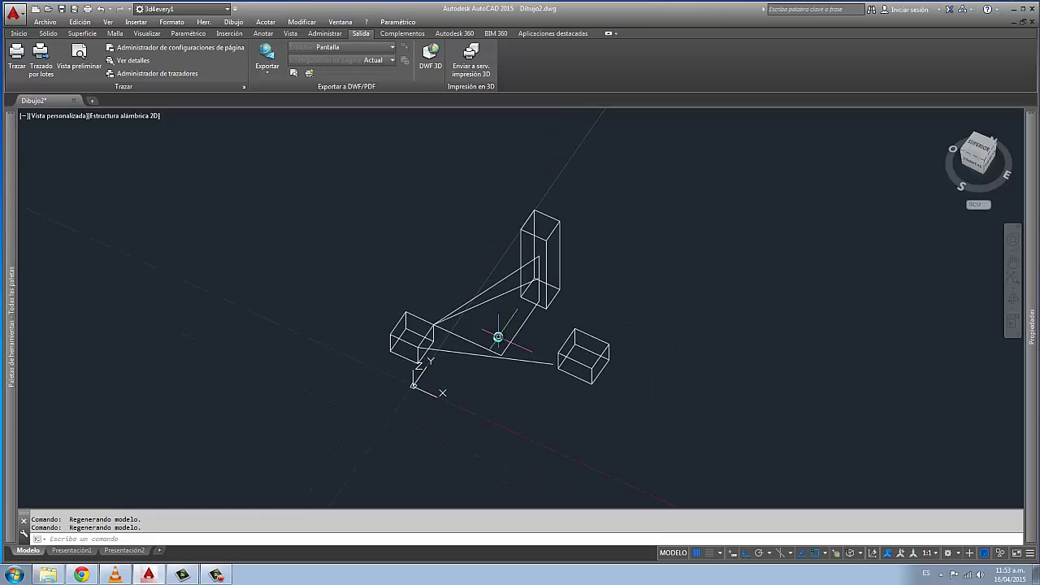
middle_click_drag(469, 377, 442, 374)
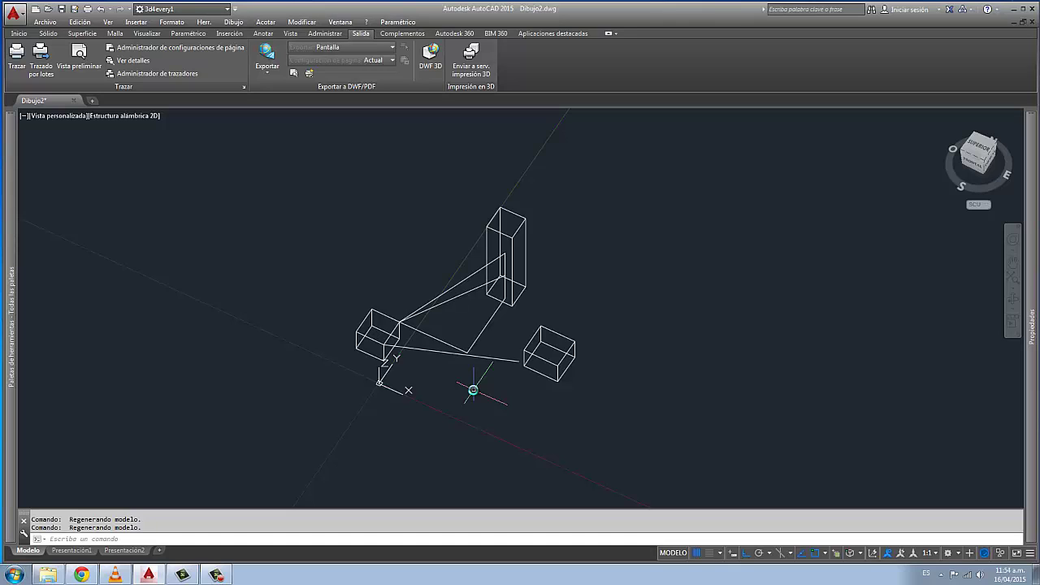
left_click(475, 391)
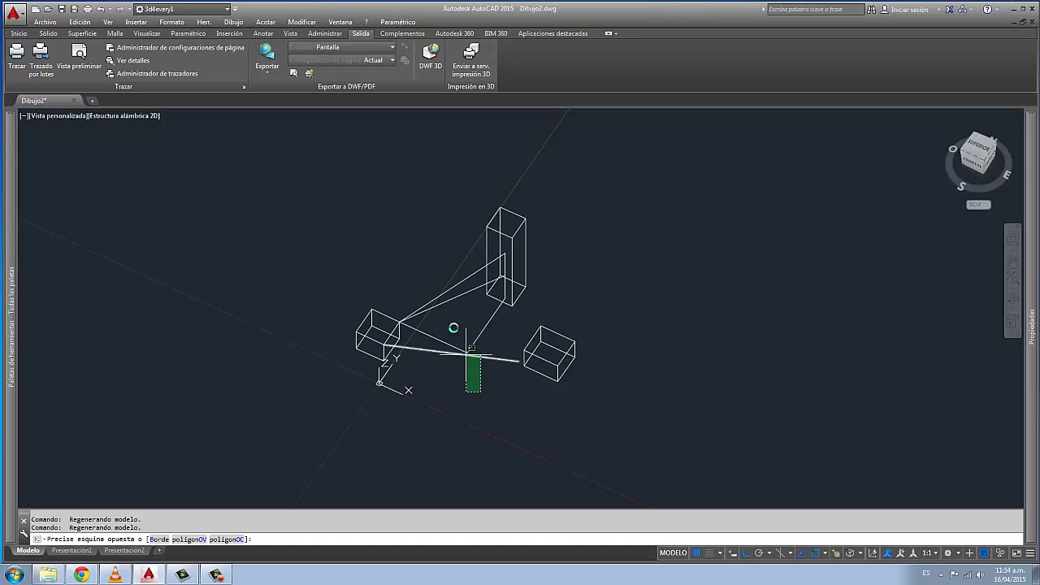
left_click(443, 286)
key("Delete")
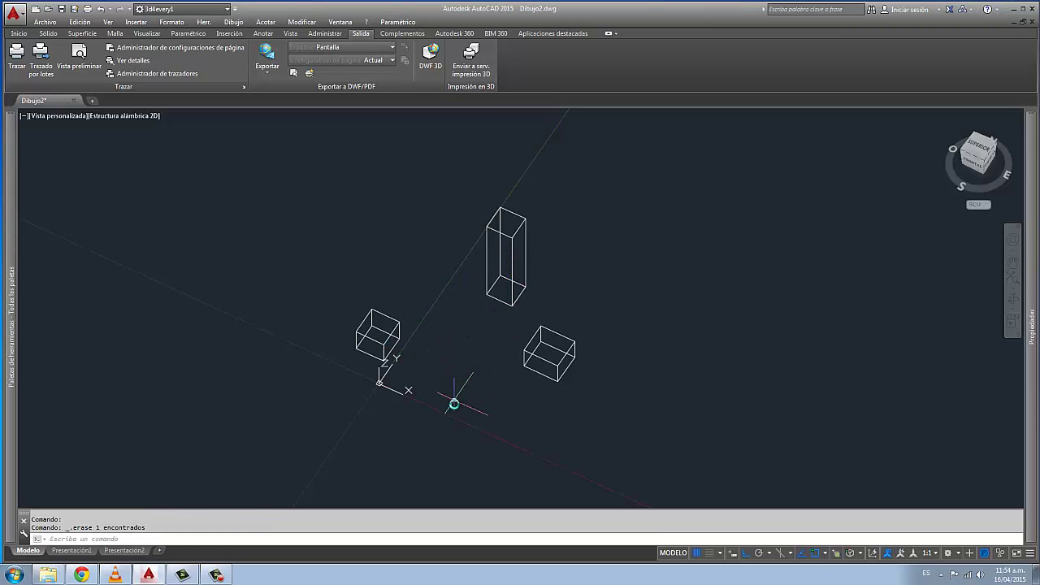
Draw a vertical line from the upper back-right corner of the box nearest the origin, using the .xy filter and the tall box's top corner for Z.
middle_click_drag(458, 414, 467, 347, "shift")
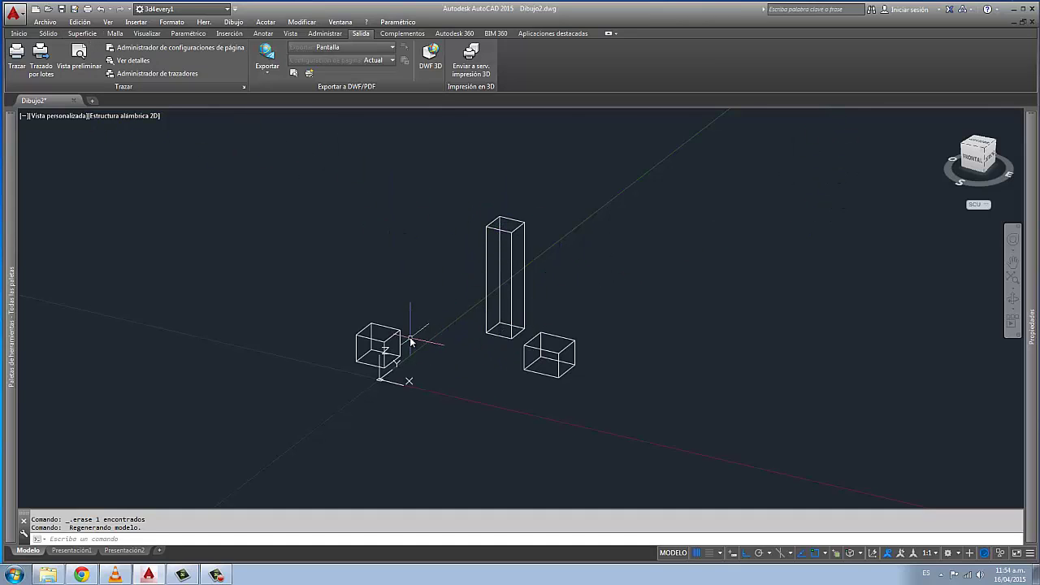
scroll(415, 327, "up", 2)
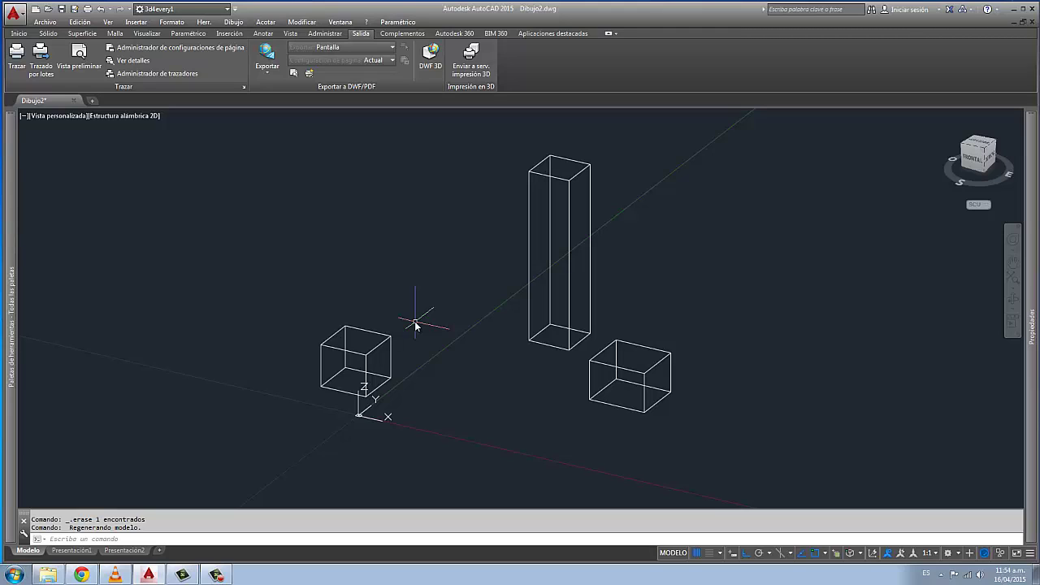
key("Return")
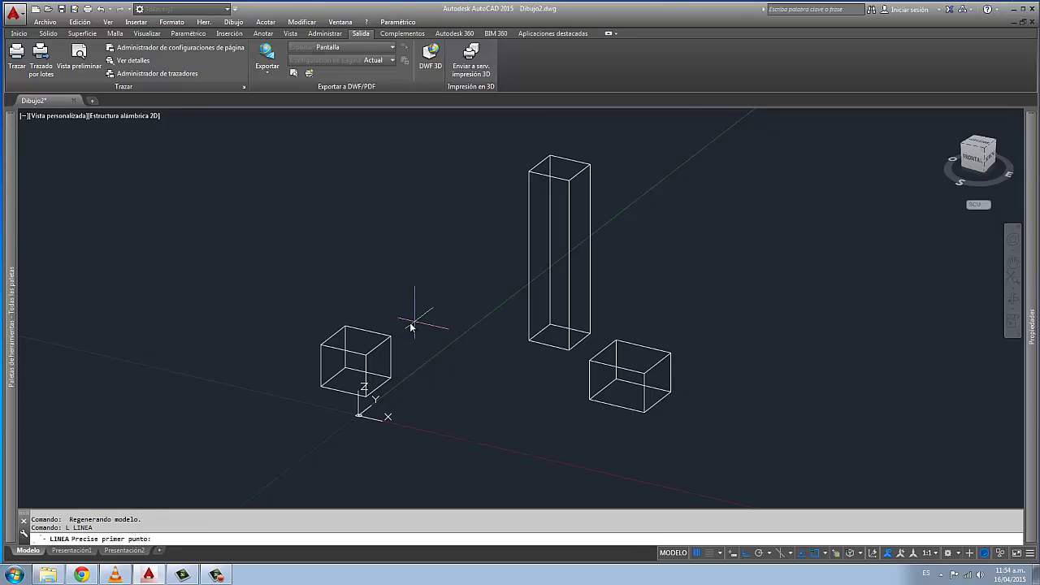
left_click(391, 336)
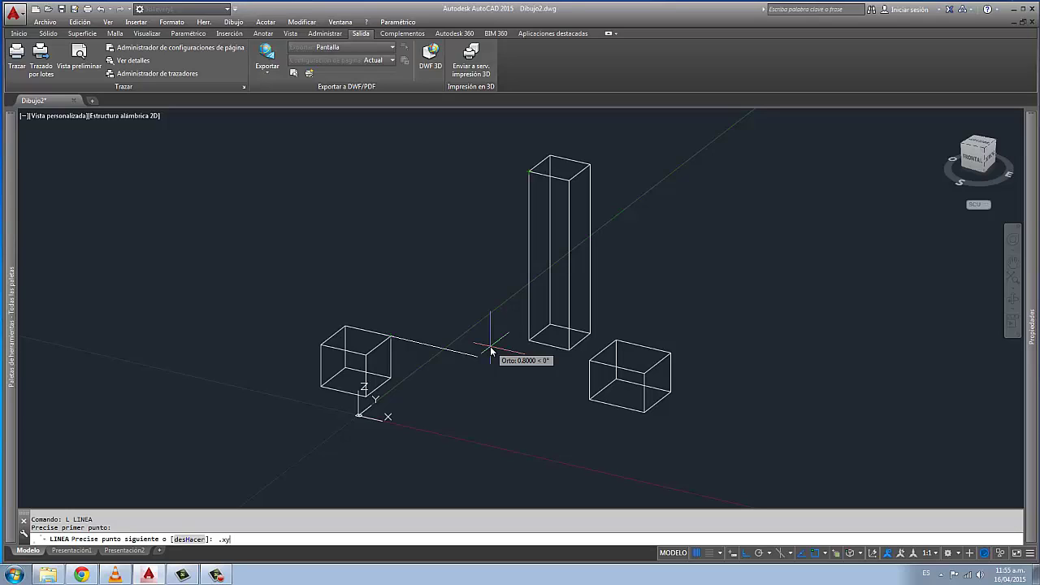
key("Return")
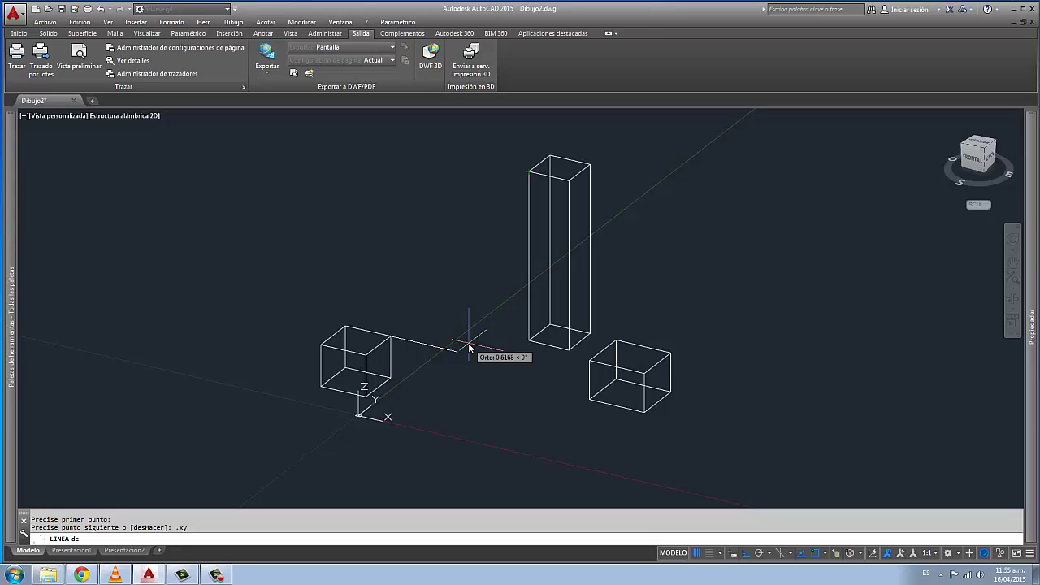
left_click(393, 339)
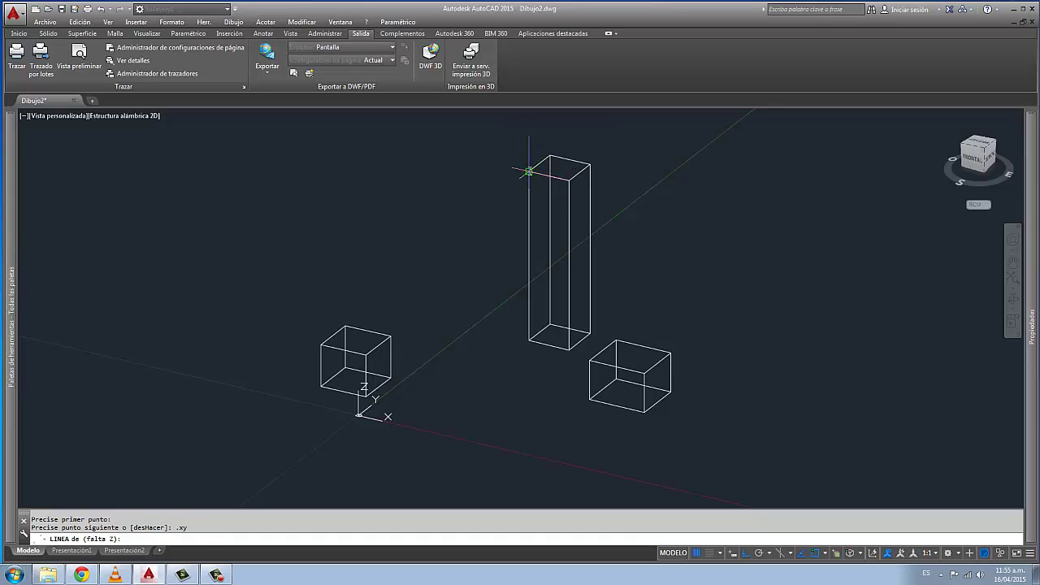
left_click(529, 172)
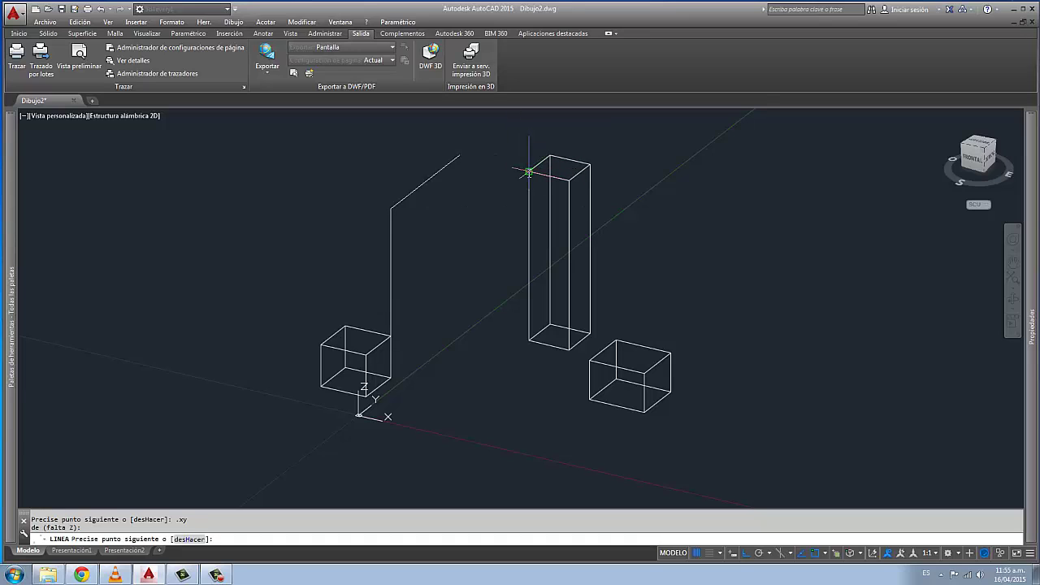
key("Escape")
mouse_move(472, 304)
middle_mouse_down("shift")
mouse_move(474, 272)
mouse_move(452, 263)
mouse_move(475, 309)
middle_mouse_up("shift")
left_click(450, 279)
key("Escape")
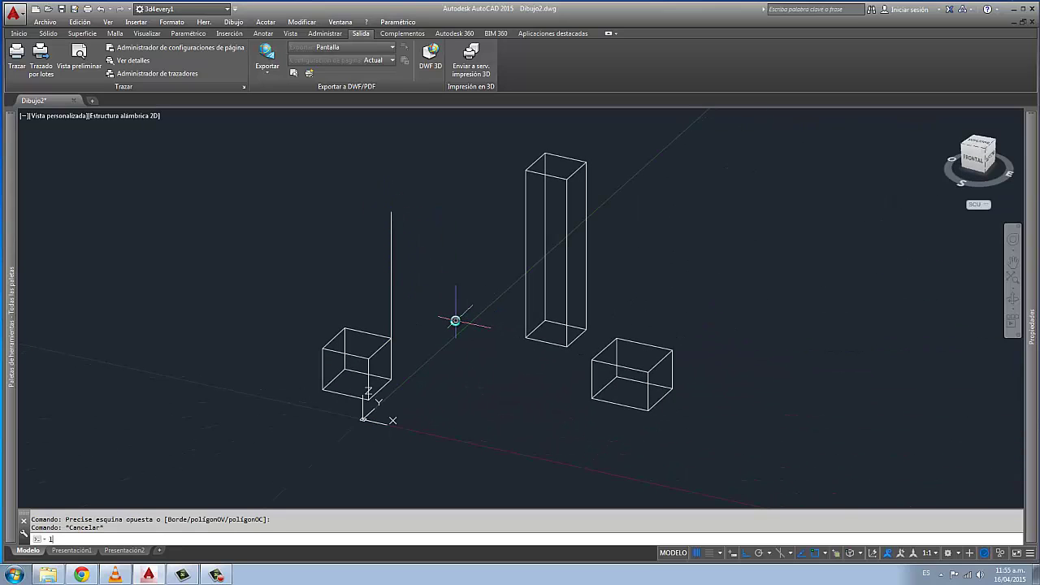
Draw a two-segment line from the origin box's upper back-right corner, using the .x filter and the other short box's upper left edge midpoint for YZ.
type("l")
key("Return")
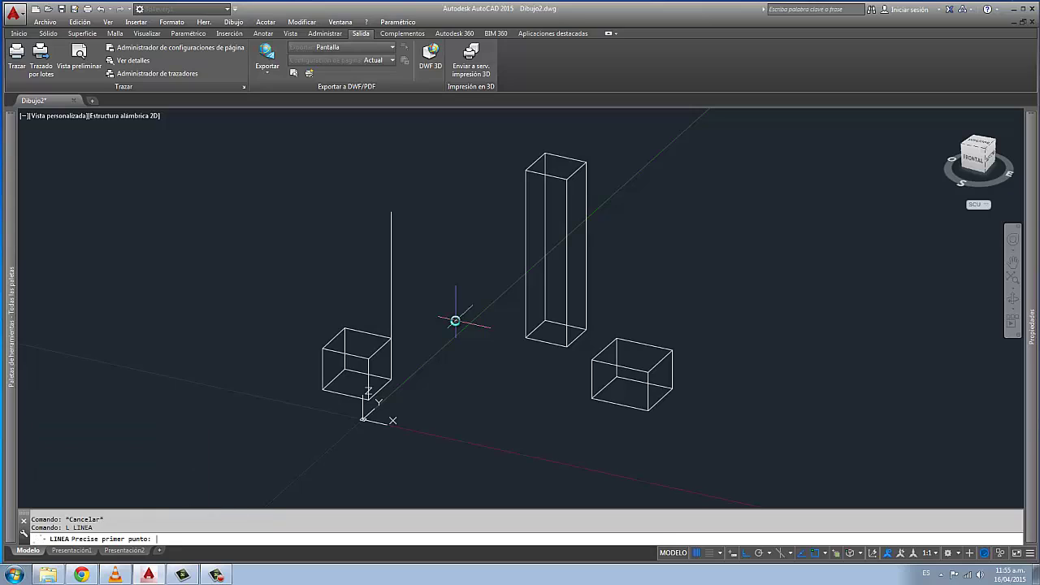
left_click(390, 339)
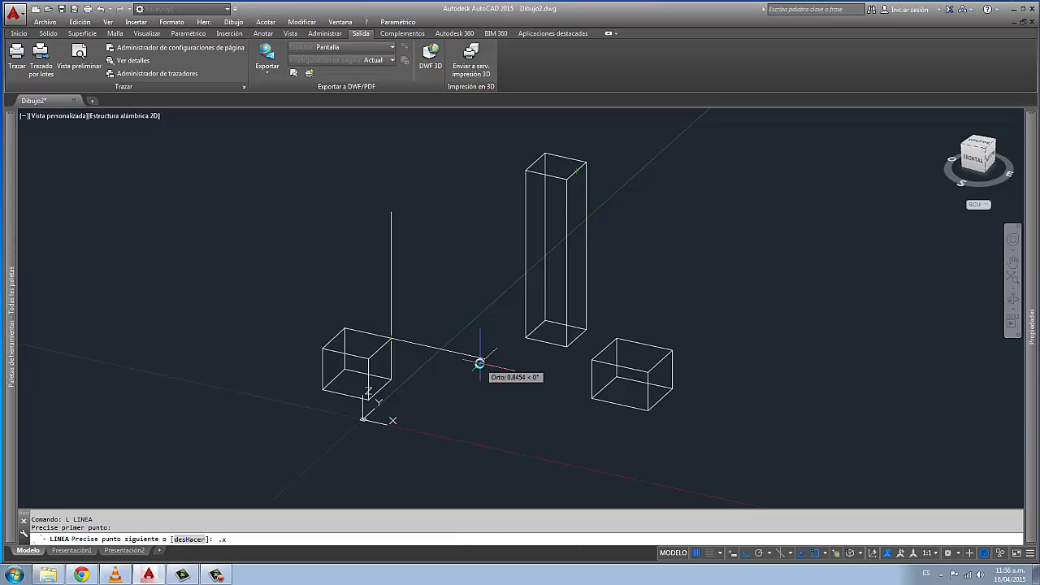
key("Return")
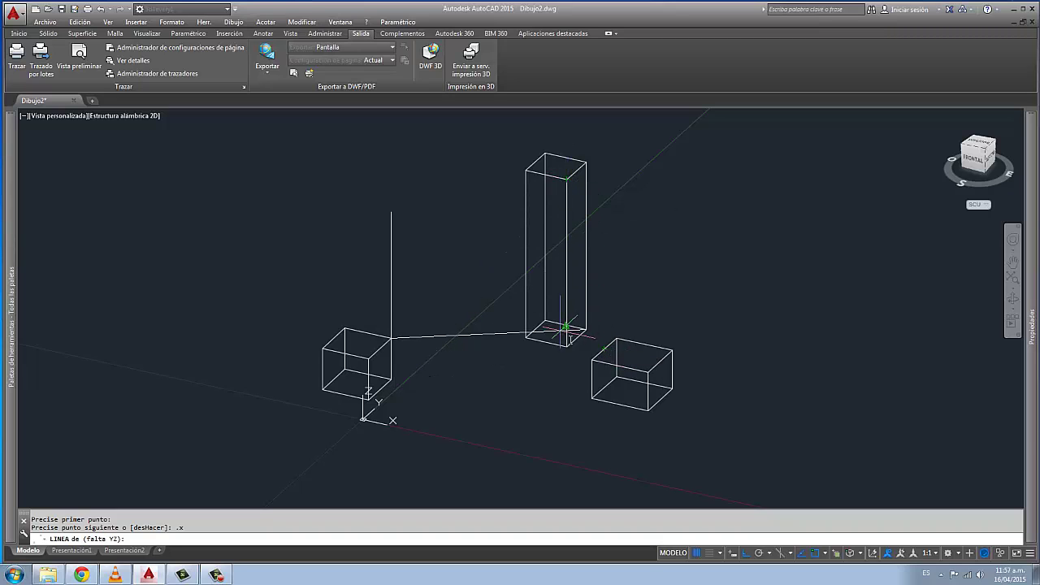
left_click(604, 350)
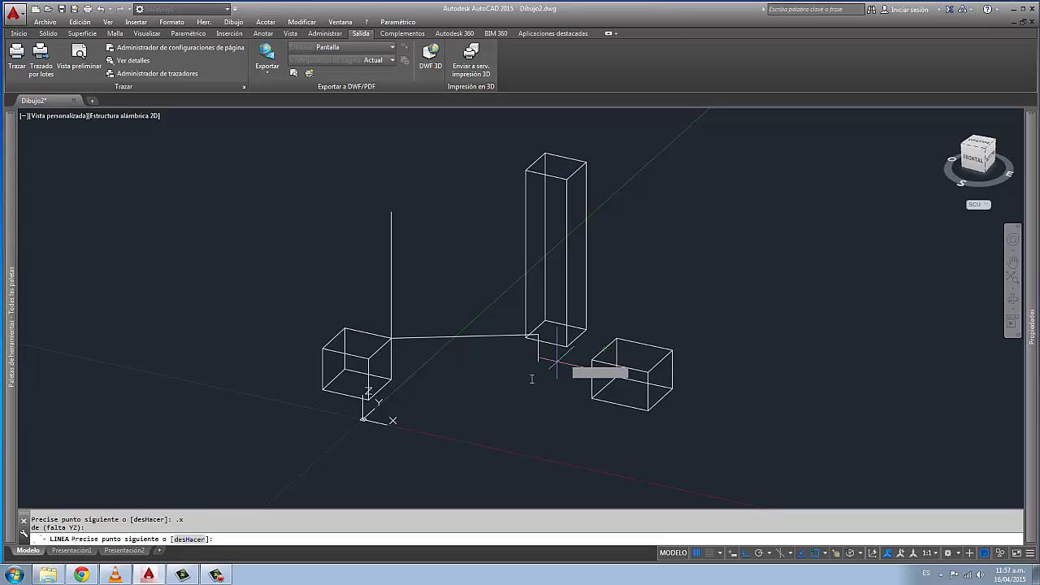
left_click(605, 349)
key("Return")
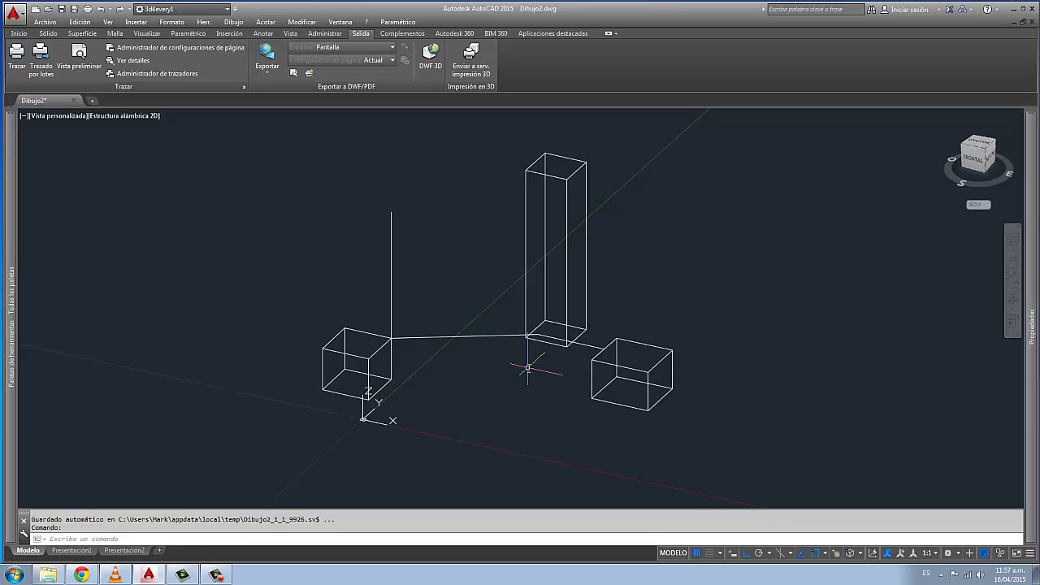
Draw a line parallel to the Y axis from the joint between the two new segments, past the tall box.
key("Return")
left_click(530, 338)
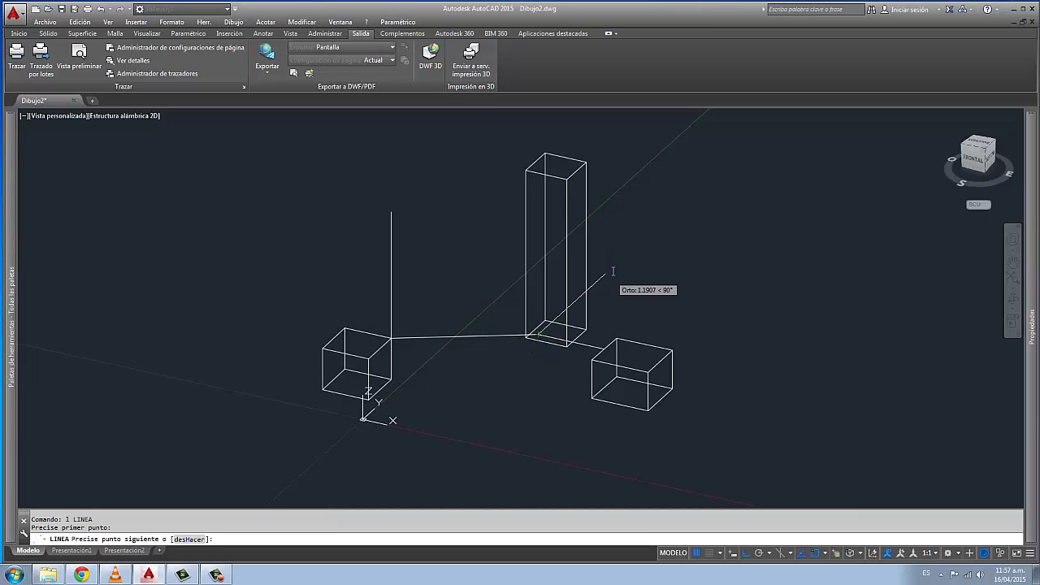
left_click(620, 242)
key("Escape")
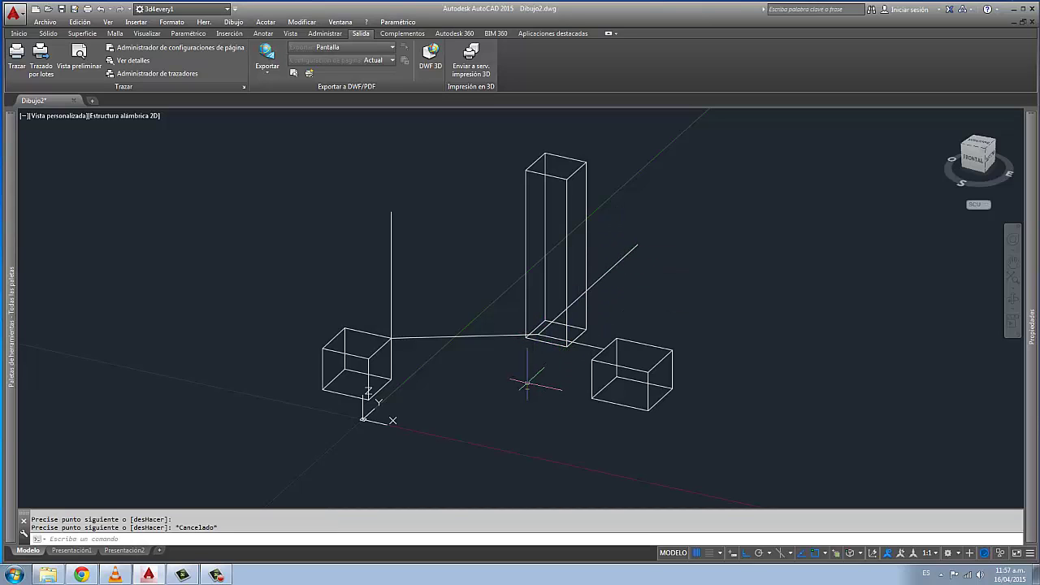
Erase the three lines made with the .x filter, keeping the vertical line and the boxes.
mouse_move(510, 388)
middle_mouse_down("shift")
mouse_move(546, 383)
mouse_move(556, 347)
mouse_move(478, 367)
mouse_move(478, 413)
mouse_move(483, 399)
mouse_move(420, 379)
mouse_move(422, 414)
mouse_move(485, 420)
mouse_move(462, 415)
mouse_move(462, 397)
middle_mouse_up("shift")
left_click(538, 361)
left_click(527, 339)
key("Delete")
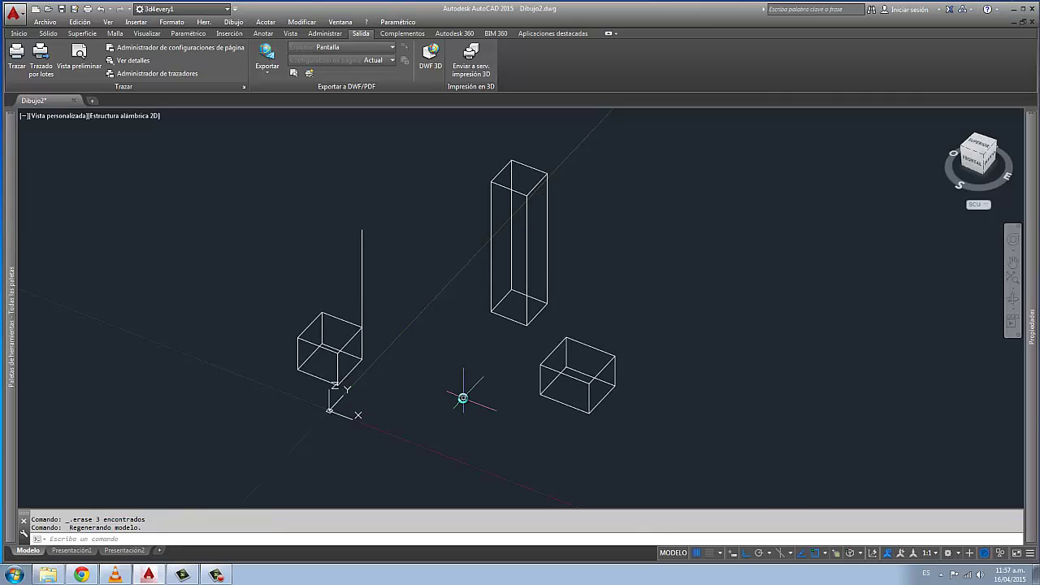
Draw a line from the origin box's upper back-right corner, filtering .x from the tall box's base midpoint, .y from the other box, Z from the tall top.
key("Return")
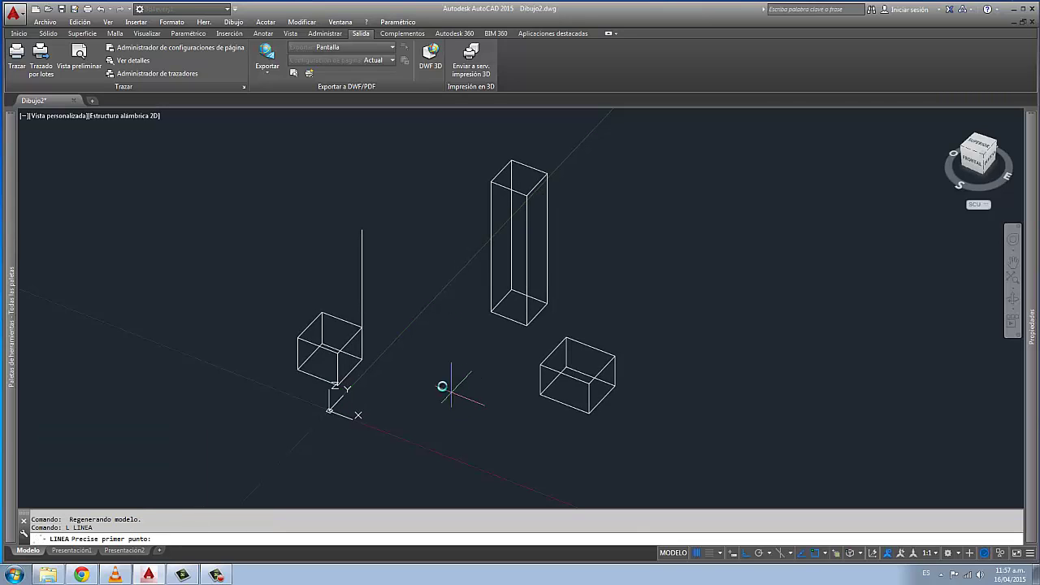
left_click(361, 329)
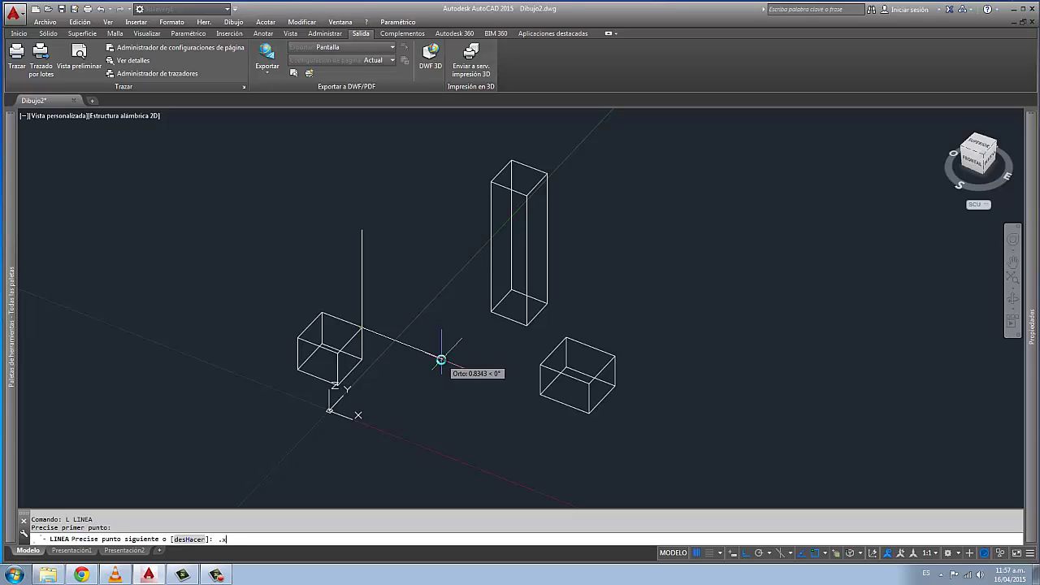
key("Return")
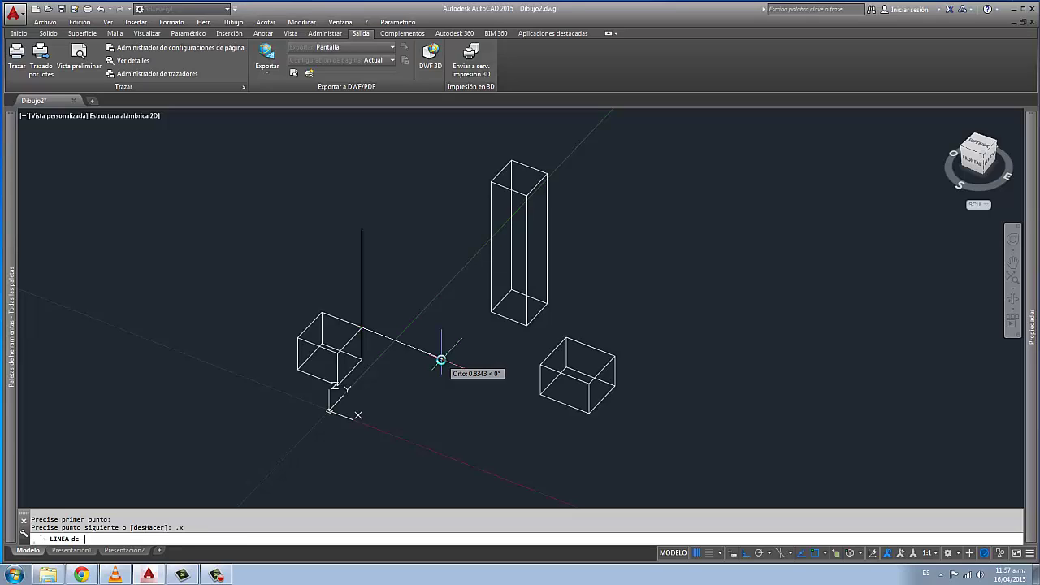
left_click(510, 318)
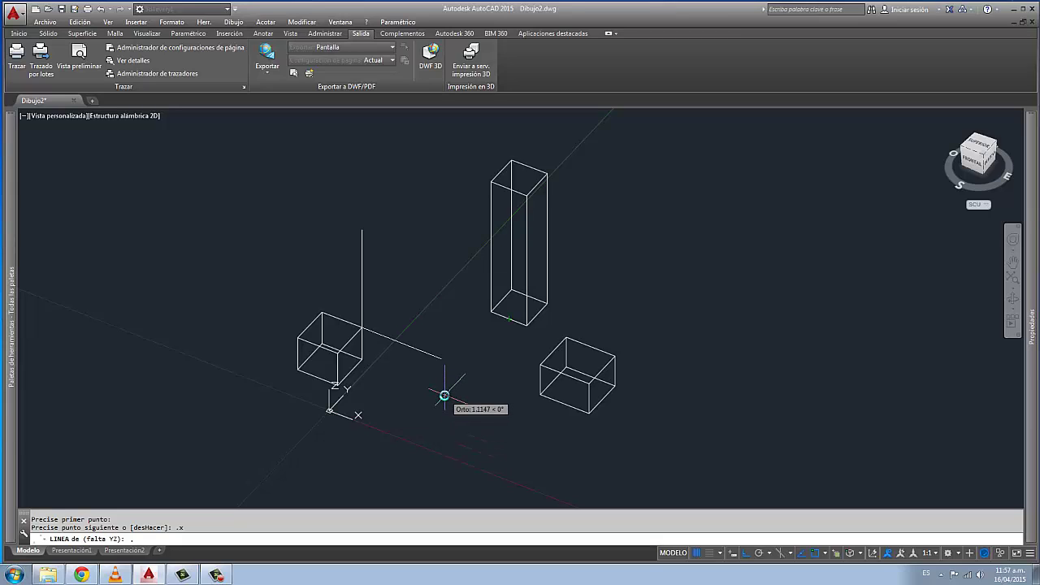
type(".y")
key("Return")
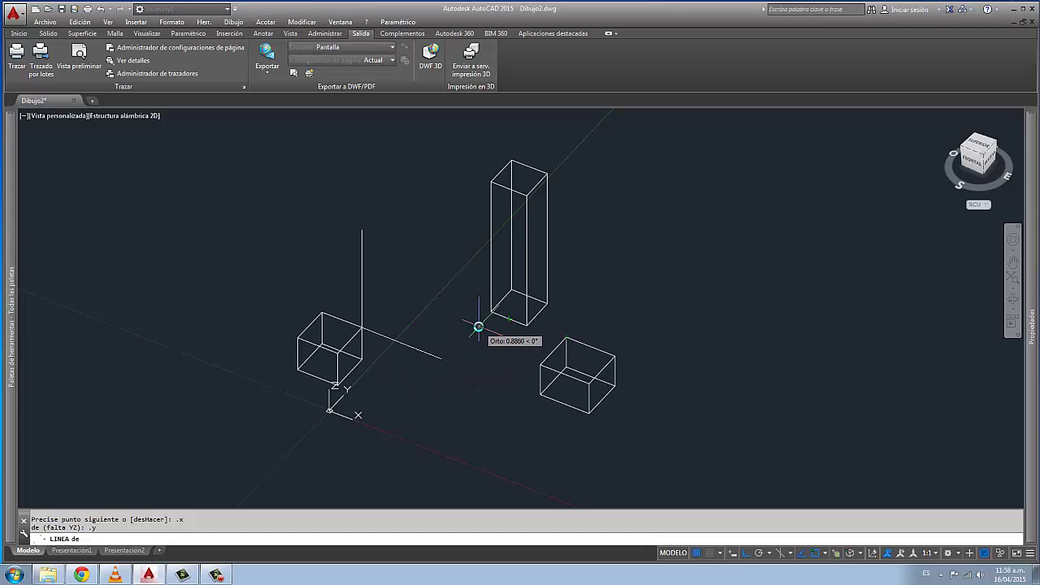
left_click(566, 335)
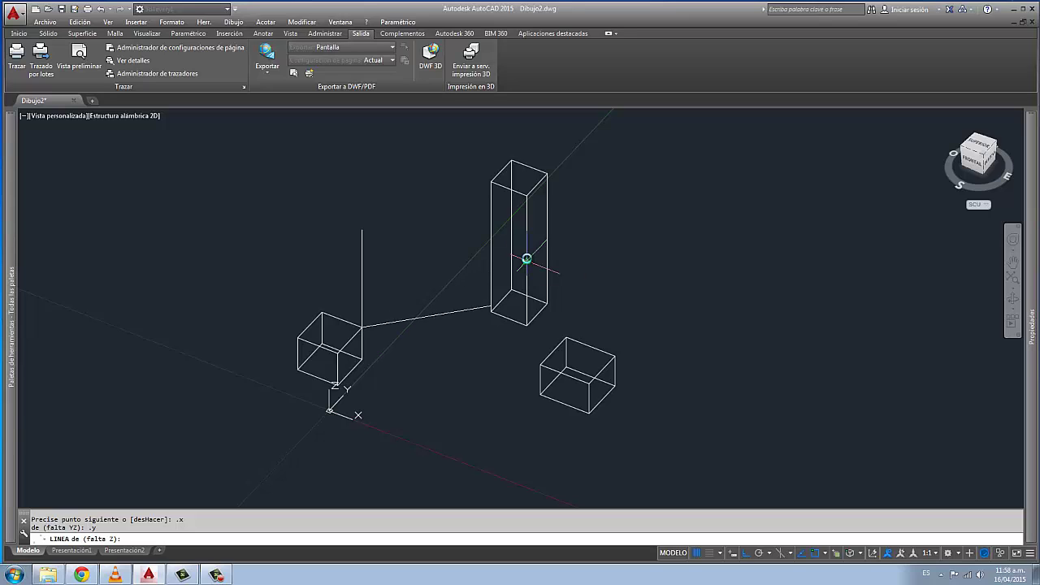
left_click(527, 195)
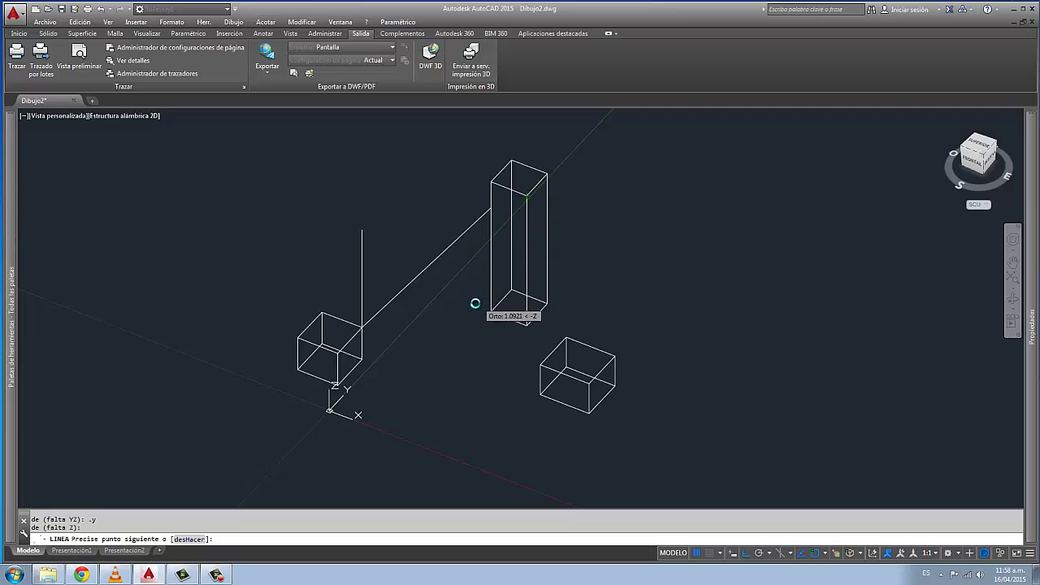
key("Escape")
Draw a line parallel to the Y axis from the inclined line's far endpoint, crossing the tall box's top.
middle_click_drag(419, 415, 358, 439, "shift")
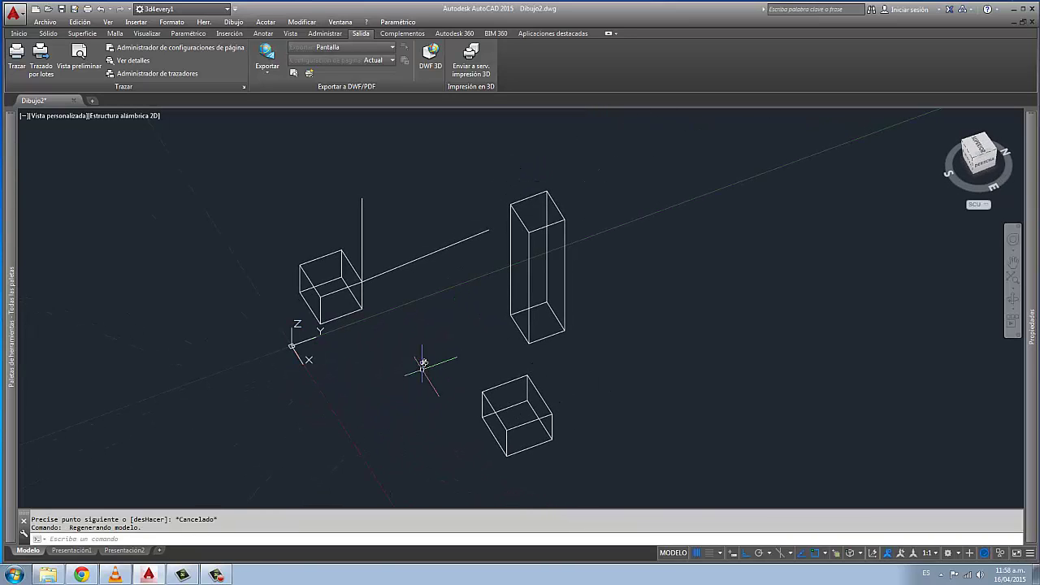
type("l")
key("Return")
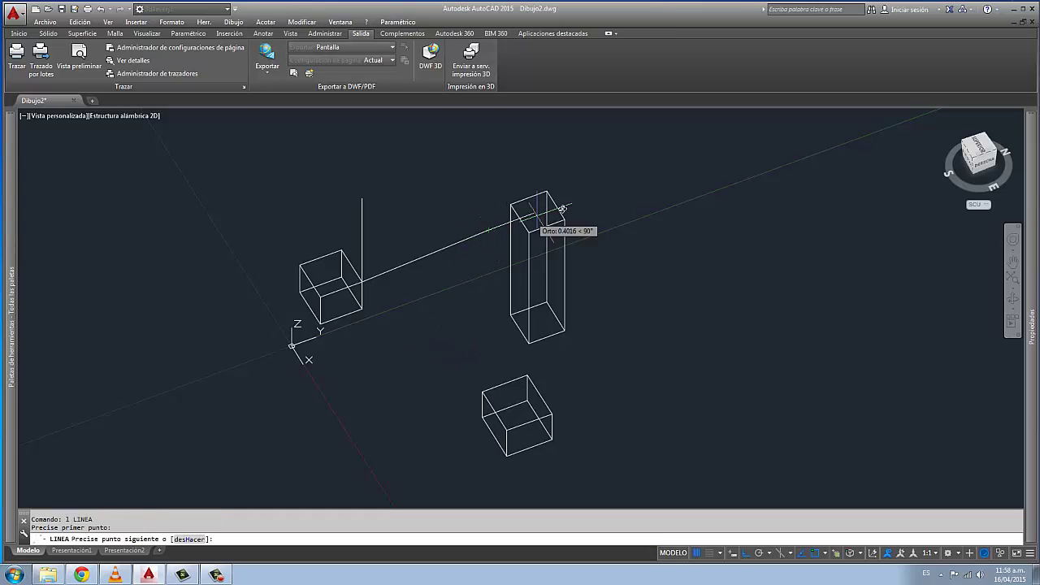
left_click(592, 192)
key("Escape")
Check the inclined line's far endpoint against the tall box's base with a temporary vertical line.
middle_click_drag(611, 371, 639, 344, "shift")
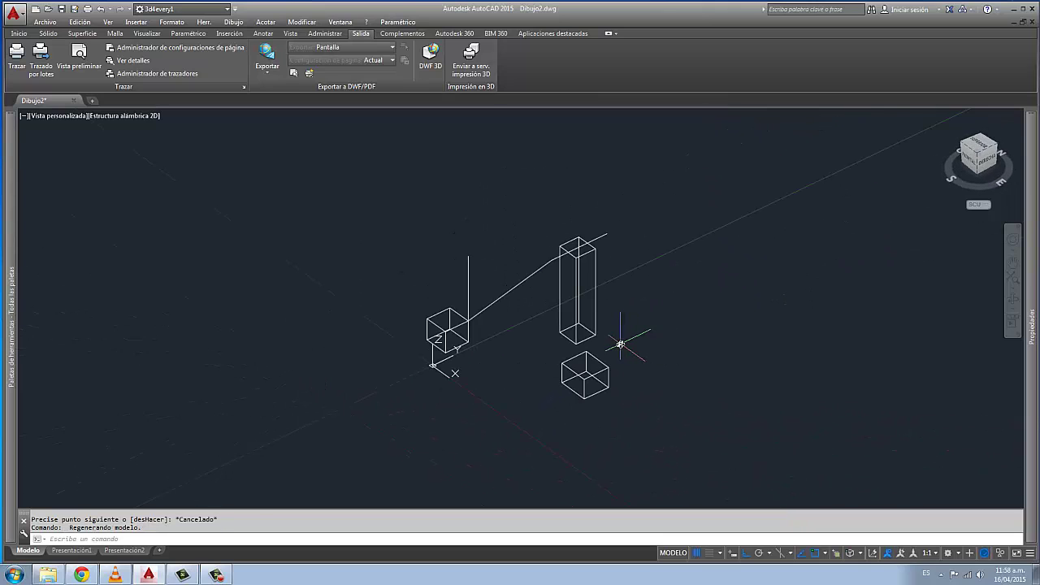
type("l")
key("Return")
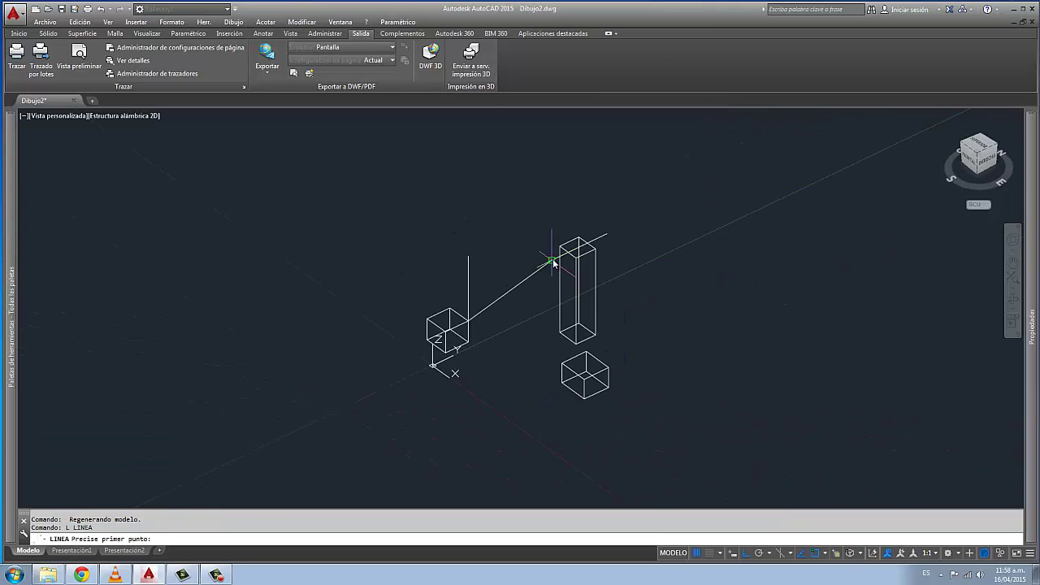
left_click(552, 260)
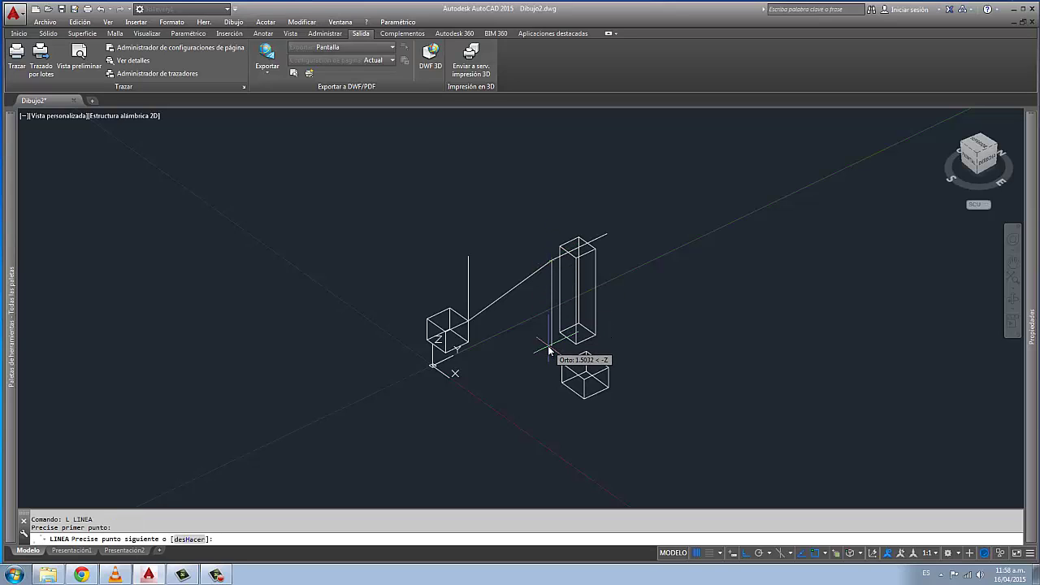
scroll(573, 348, "up", 5)
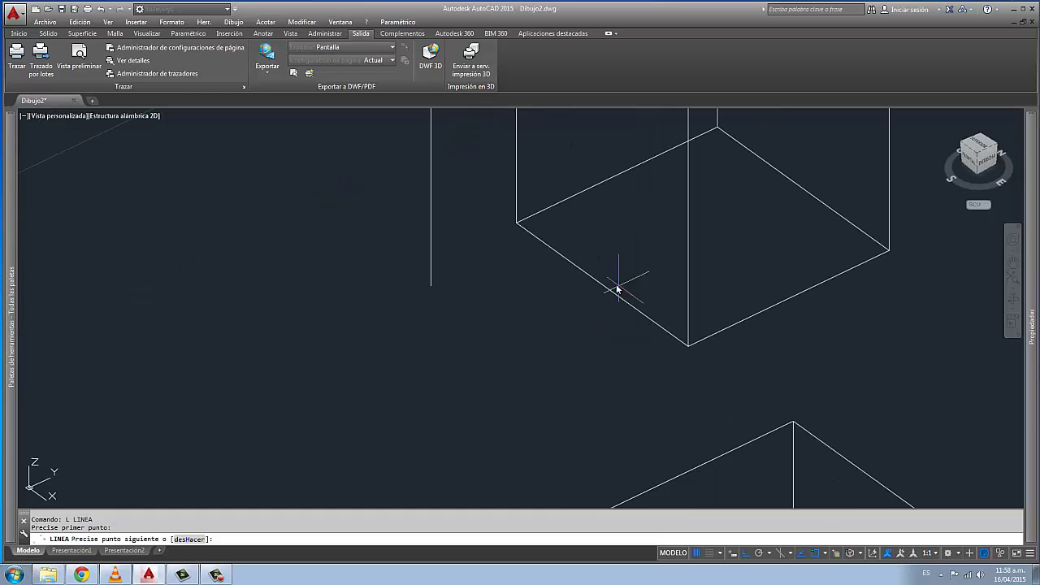
scroll(596, 312, "down", 3)
scroll(597, 311, "down", 4)
key("Escape")
Examine from several viewpoints how the inclined line's endpoint aligns with the tall box's top and the short box's back corner.
scroll(534, 275, "up", 7)
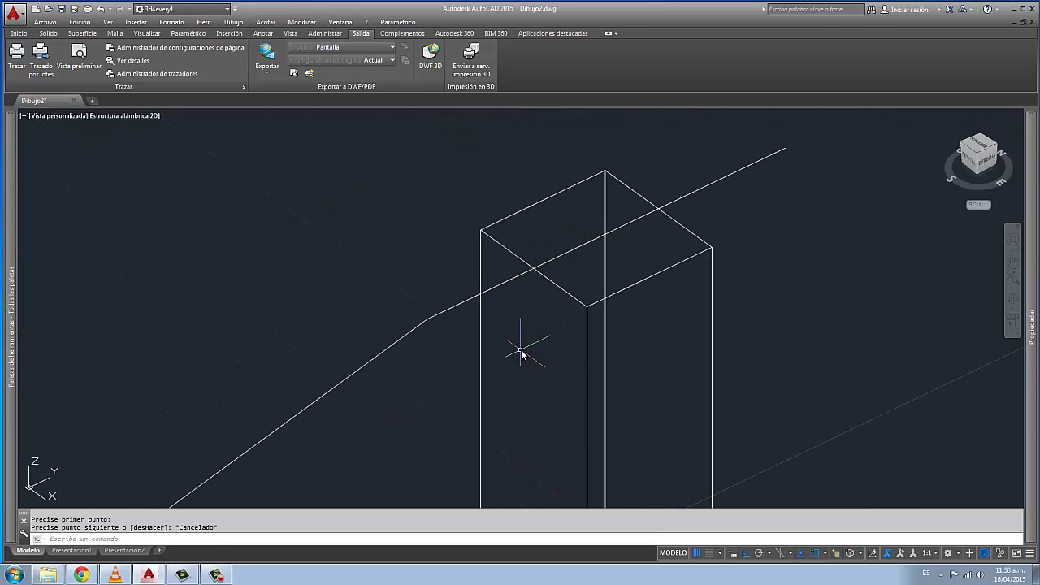
middle_click_drag(539, 345, 593, 311, "shift")
scroll(593, 310, "down", 5)
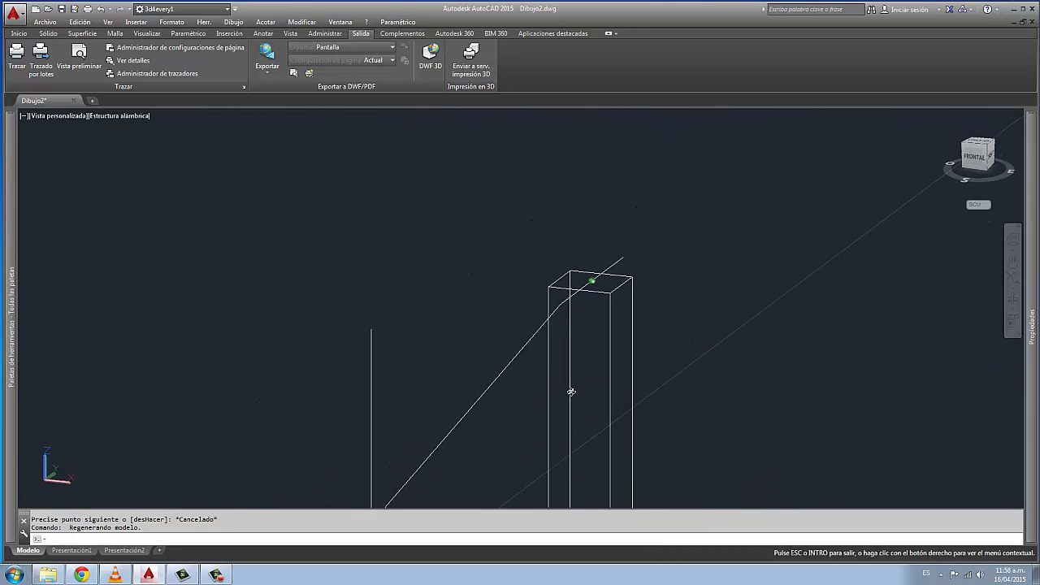
middle_click_drag(571, 390, 543, 288, "shift")
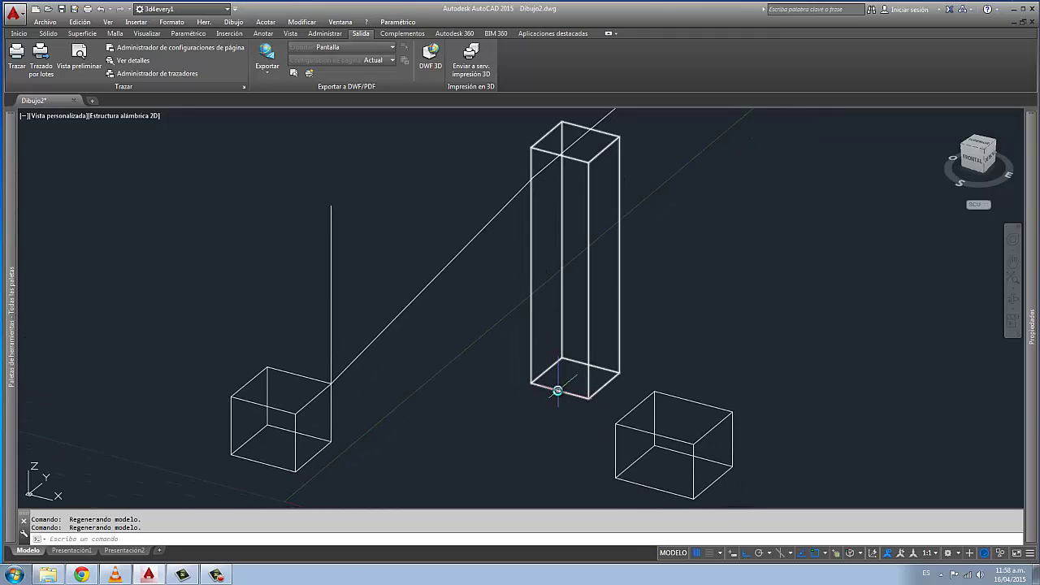
scroll(513, 393, "down", 3)
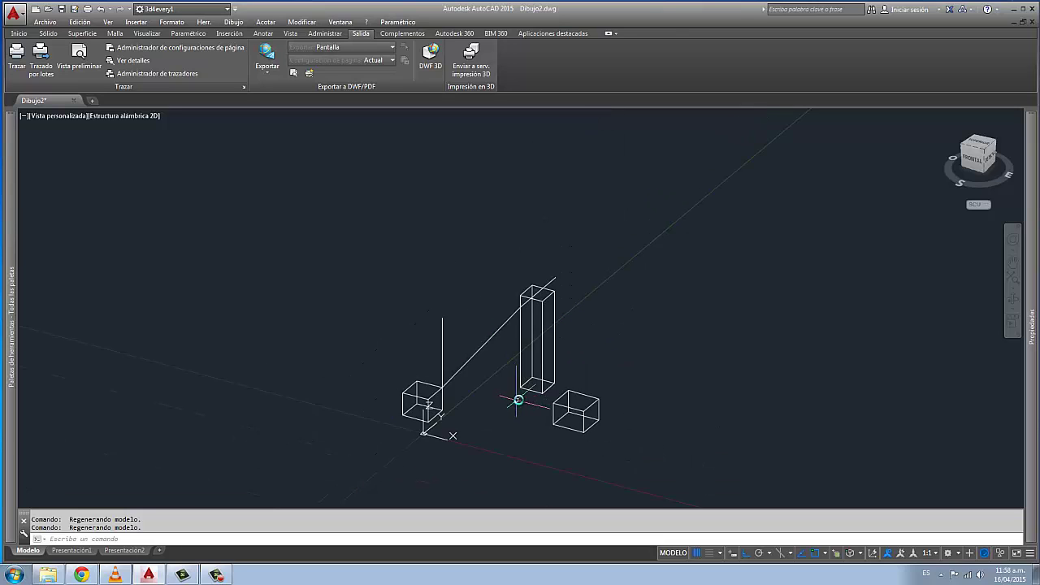
middle_click_drag(518, 400, 435, 463, "shift")
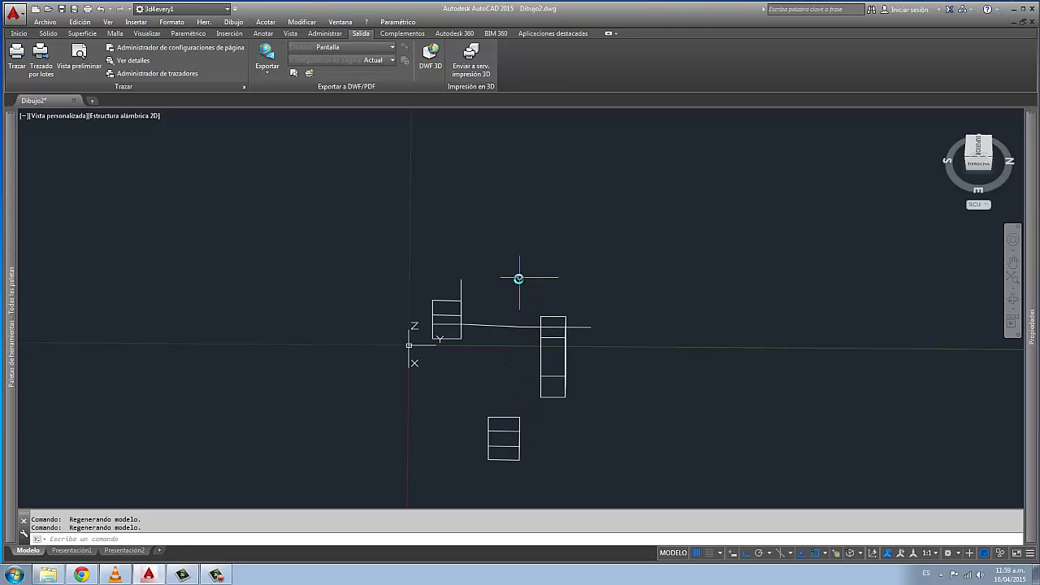
type("l")
key("Return")
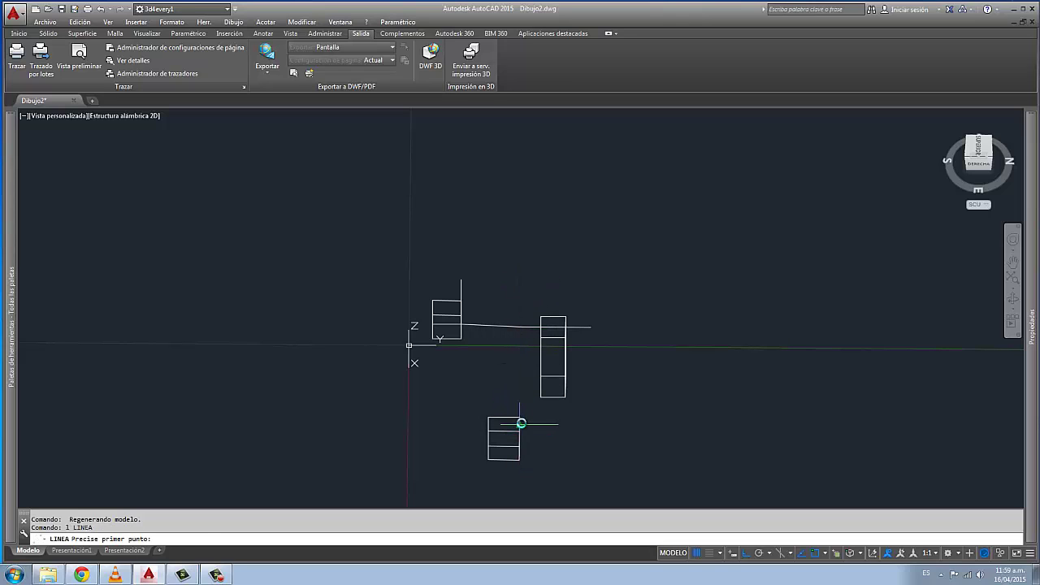
left_click(519, 419)
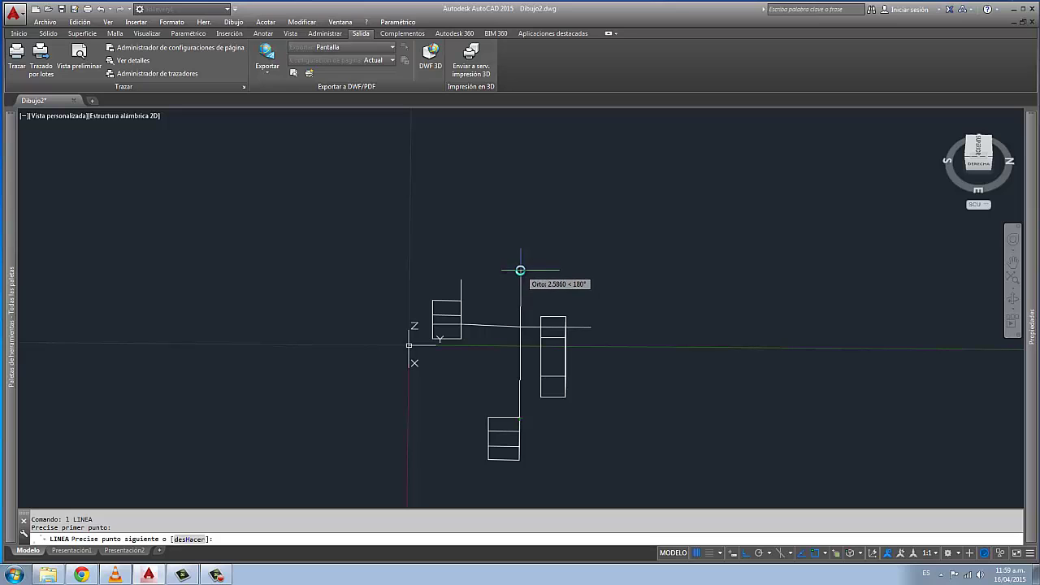
key("Escape")
Erase the inclined line, the line parallel to Y and the vertical line, leaving only the three boxes.
middle_click_drag(417, 436, 509, 331, "shift")
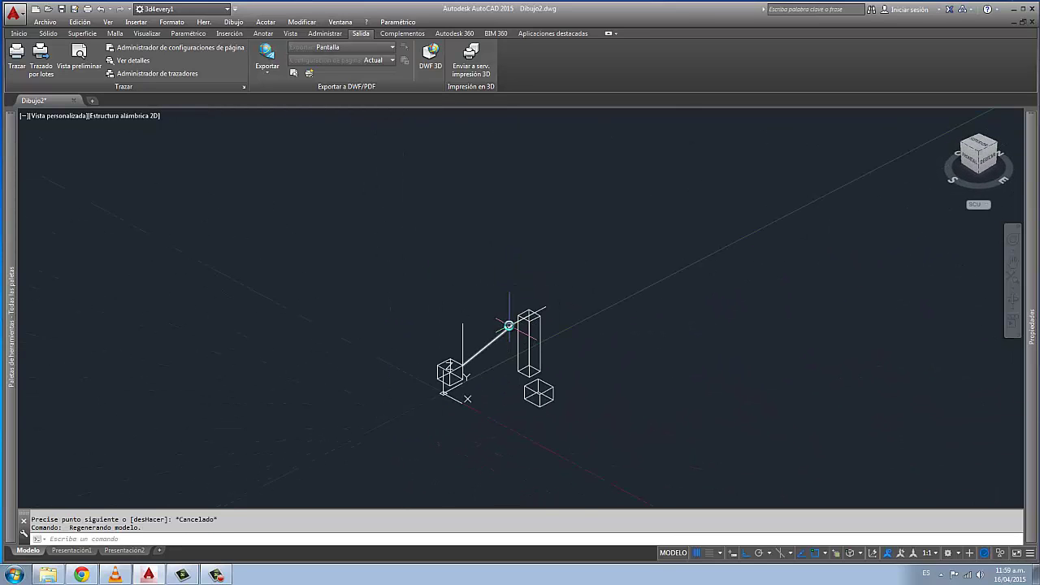
scroll(509, 326, "up", 4)
middle_click_drag(516, 407, 505, 322, "shift")
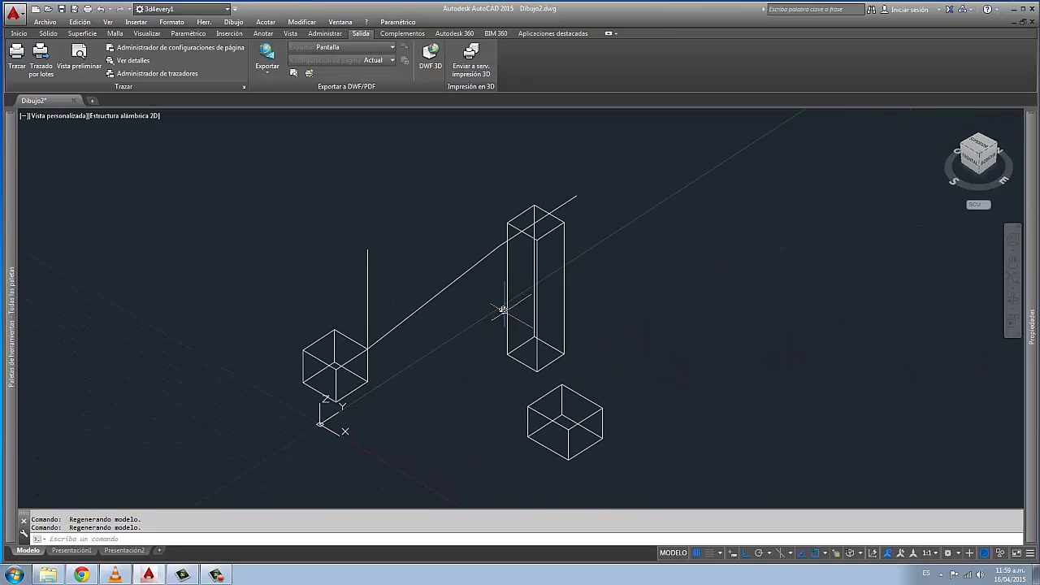
left_click(473, 266)
key("Delete")
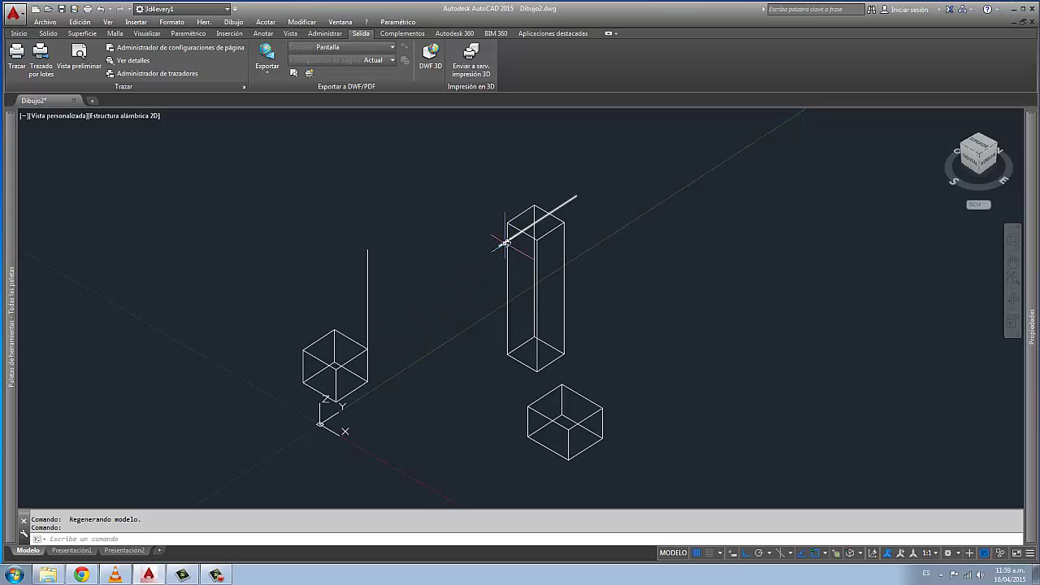
left_click(502, 244)
key("Delete")
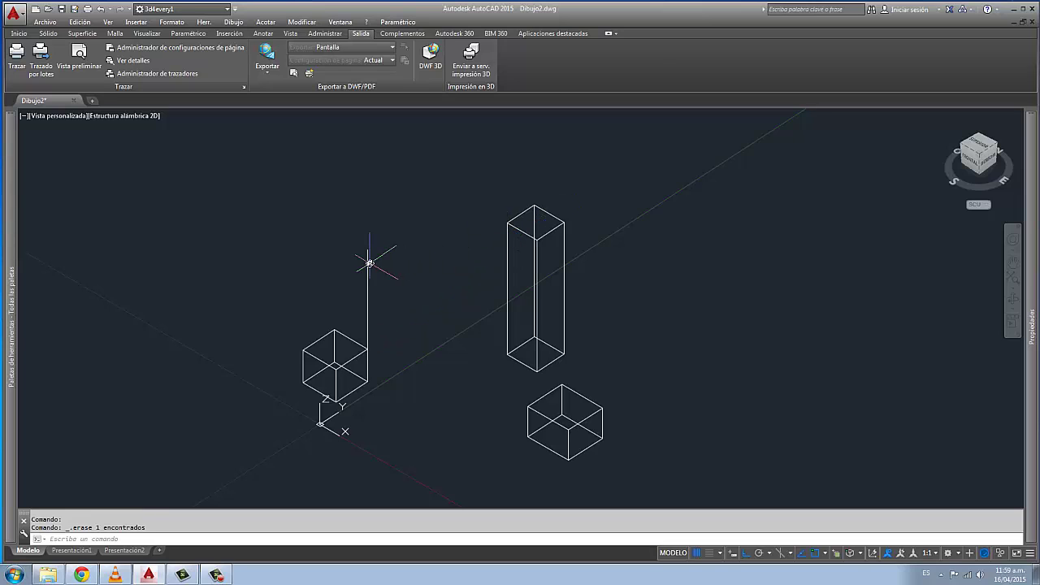
left_click(368, 261)
key("Delete")
scroll(373, 276, "down", 2)
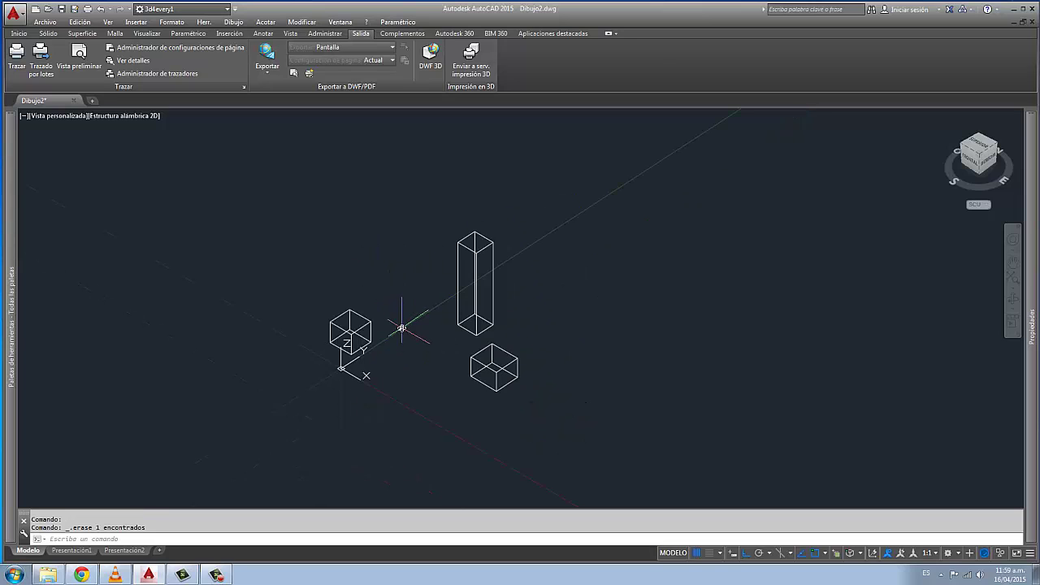
middle_click_drag(423, 358, 453, 375)
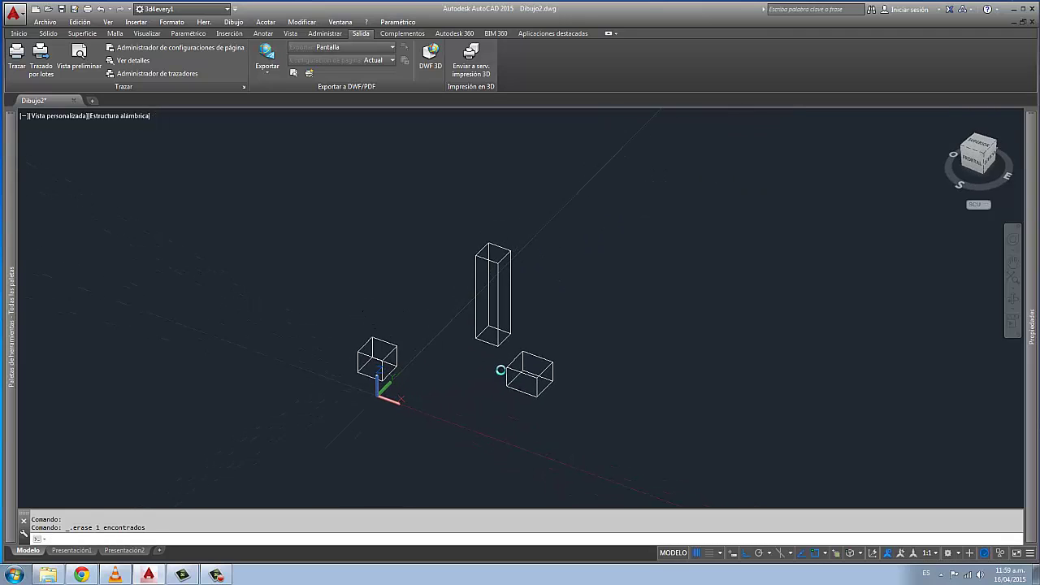
scroll(490, 357, "up", 4)
scroll(491, 356, "down", 2)
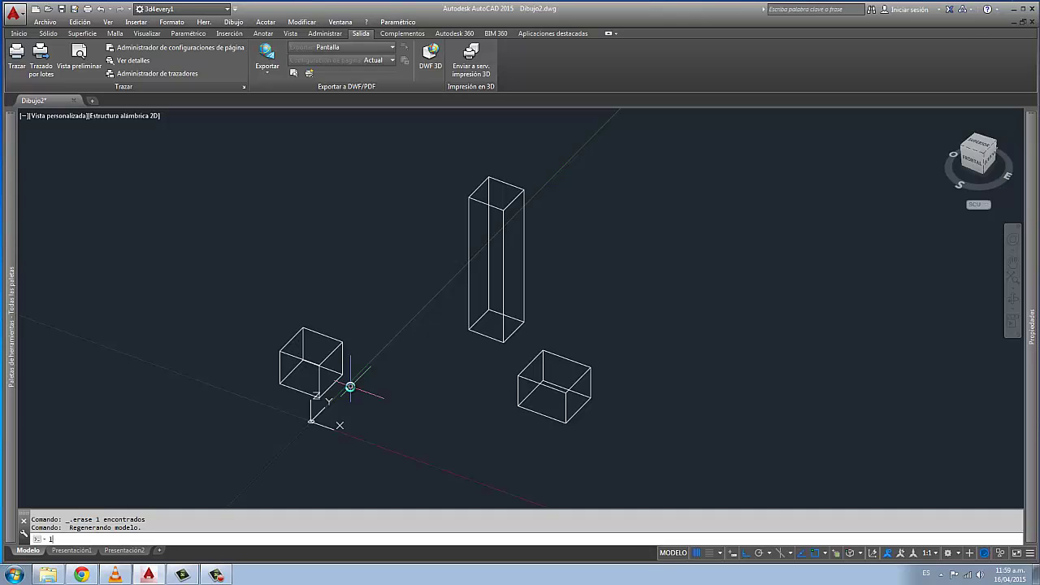
Draw a vertical line from the top right corner of the box nearest the origin, using that corner's .xy filter and Z 3.
key("Return")
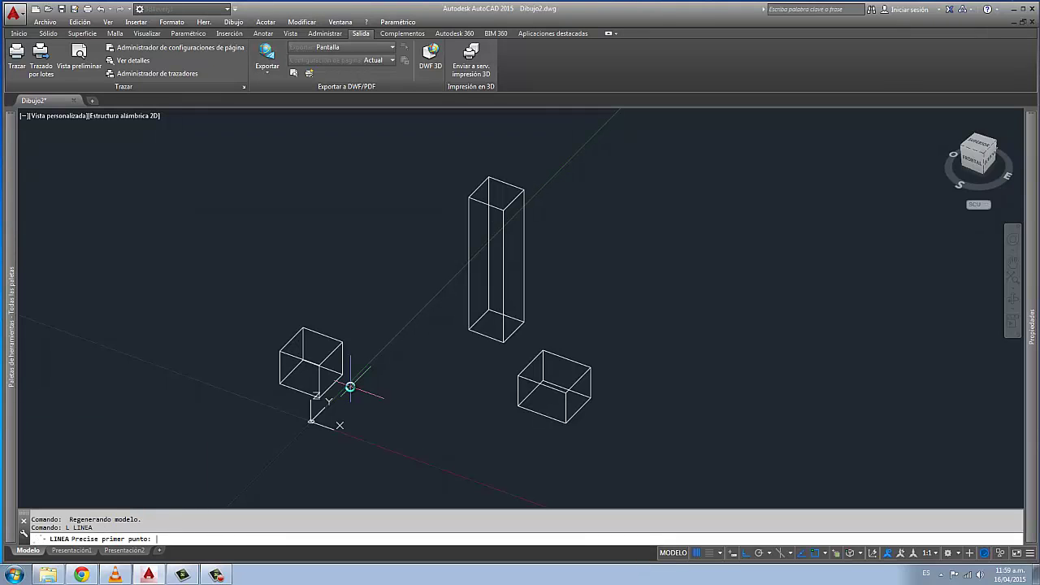
left_click(342, 342)
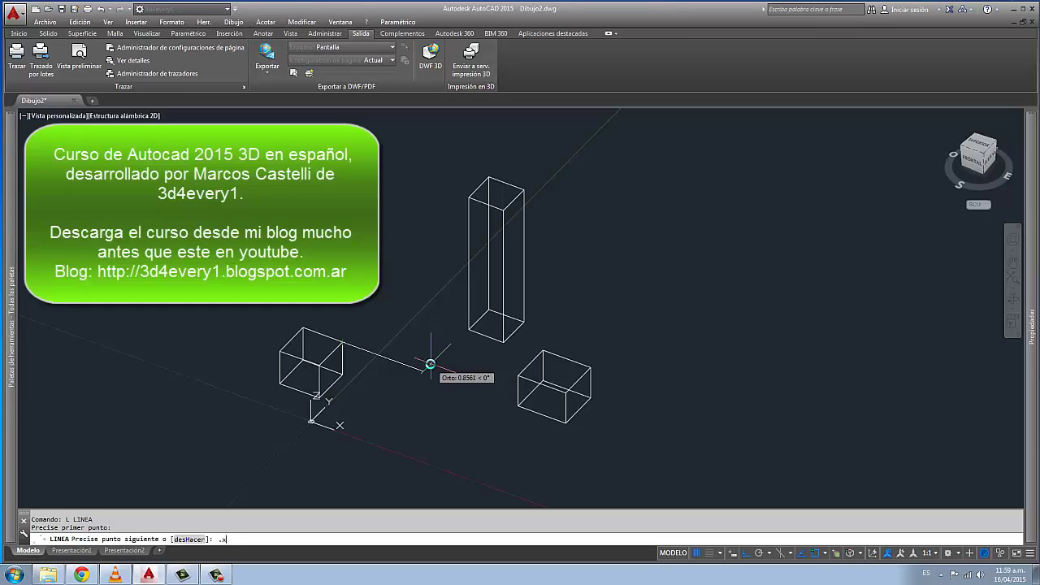
key("Return")
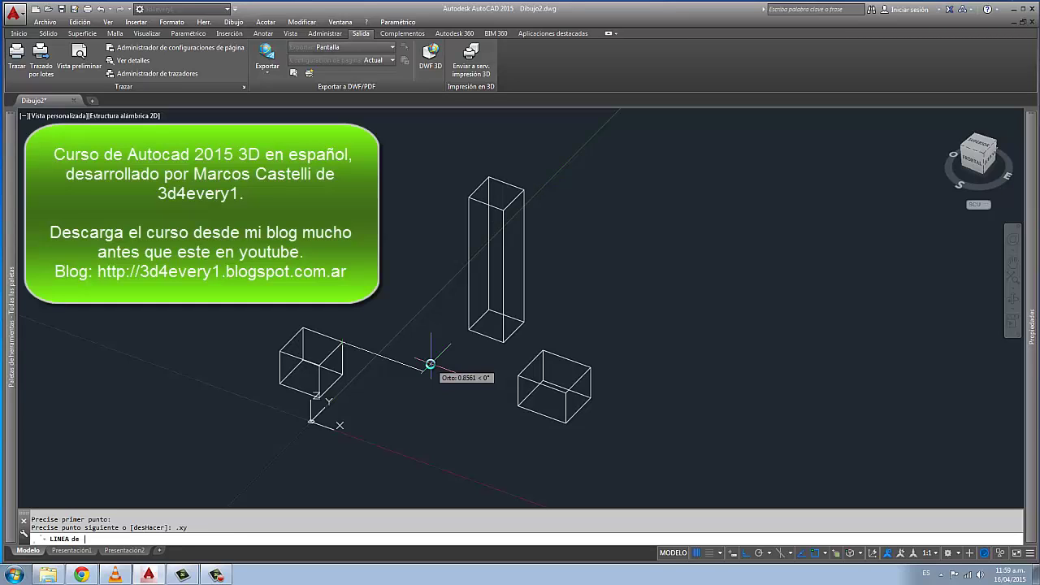
left_click(346, 338)
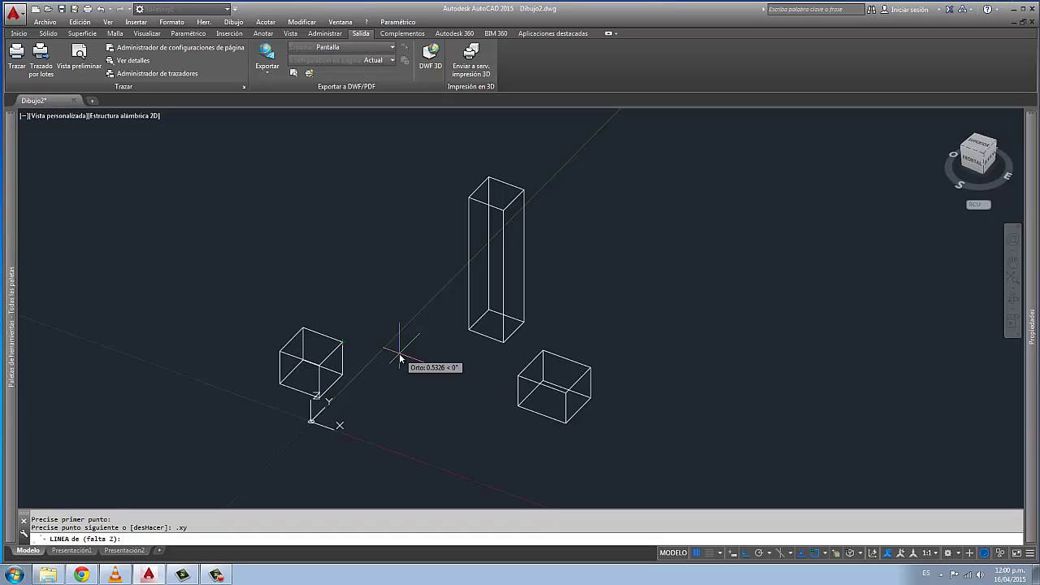
key("Return")
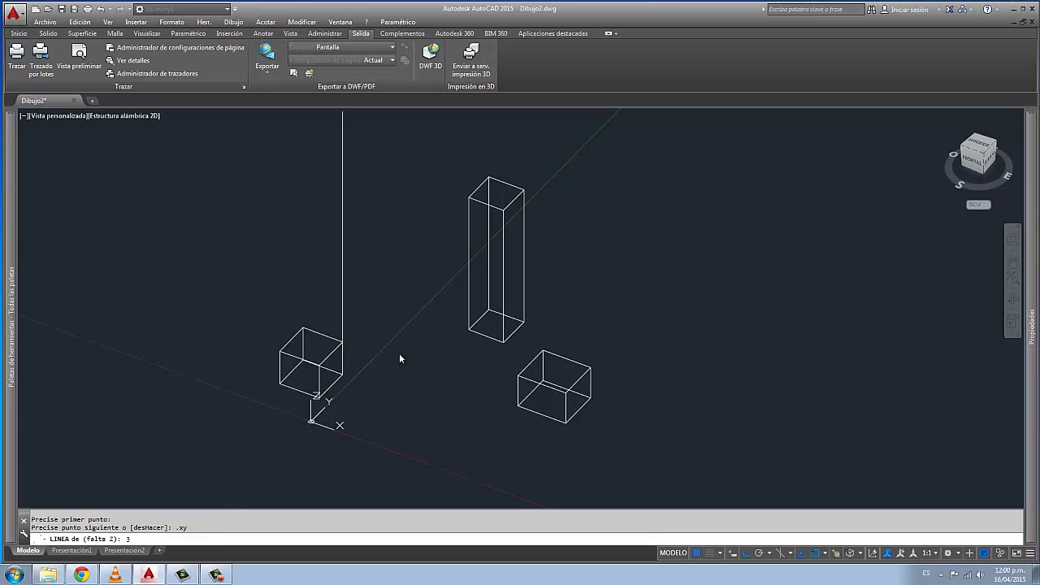
scroll(406, 369, "down", 2)
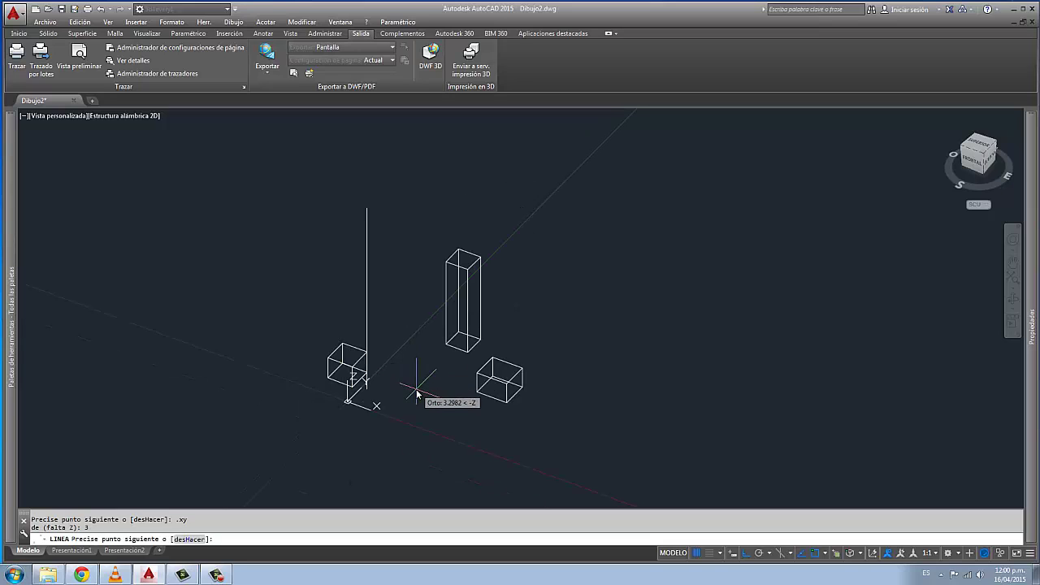
key("Escape")
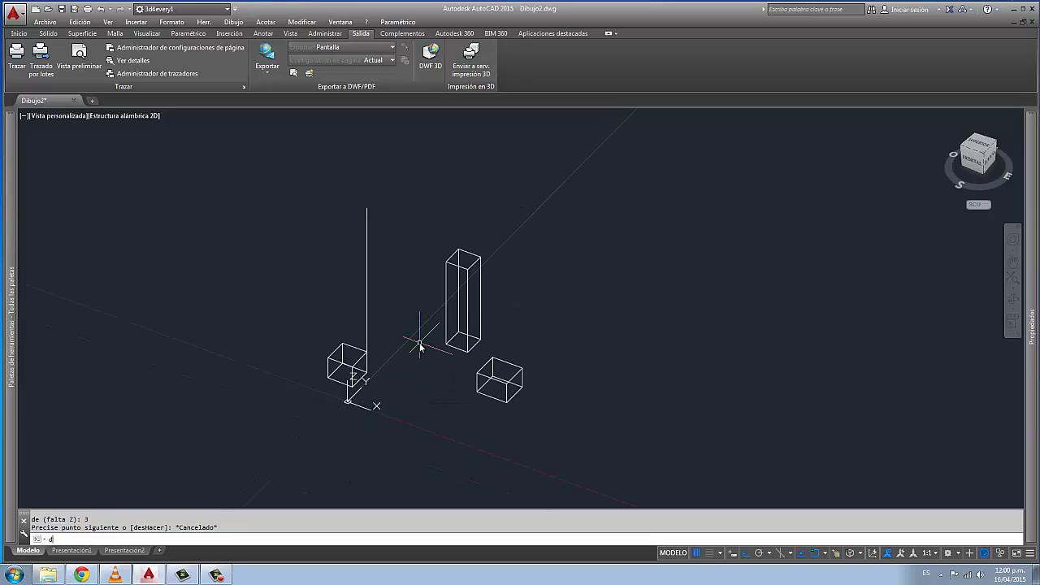
Measure the distance from the box's top right corner to the upper end of the vertical line.
type("di")
key("Return")
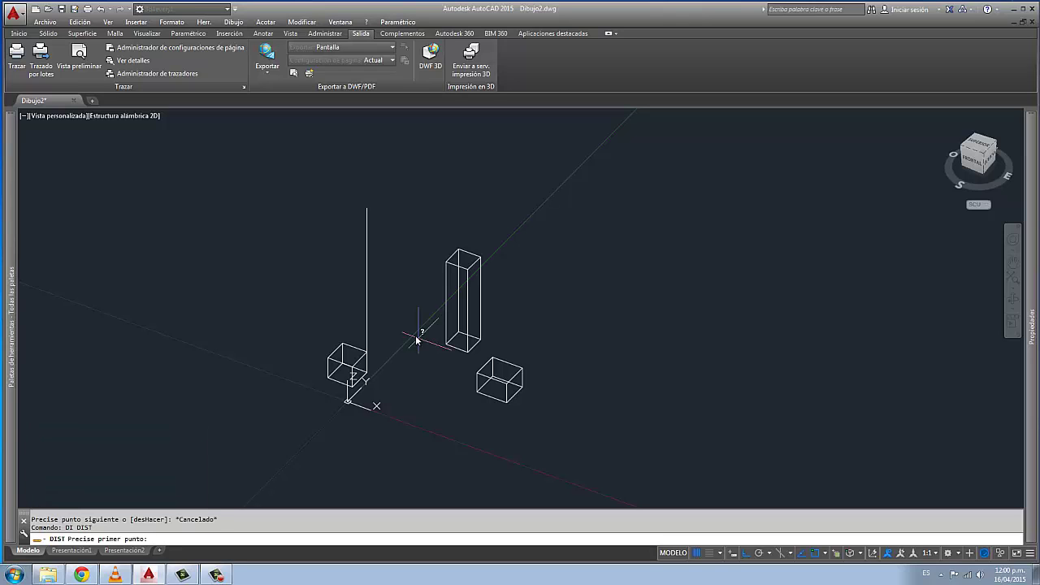
left_click(367, 353)
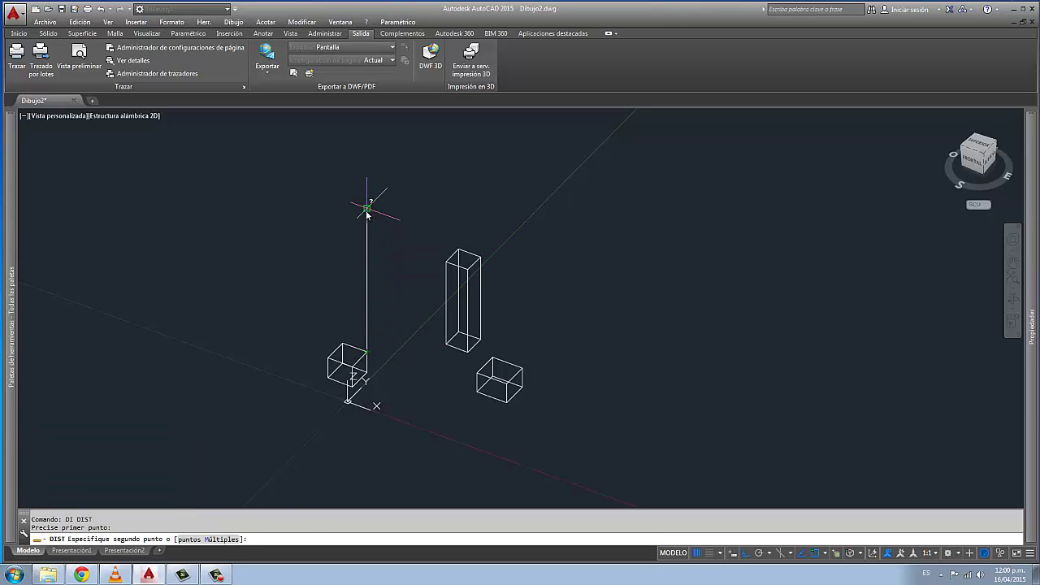
left_click(366, 208)
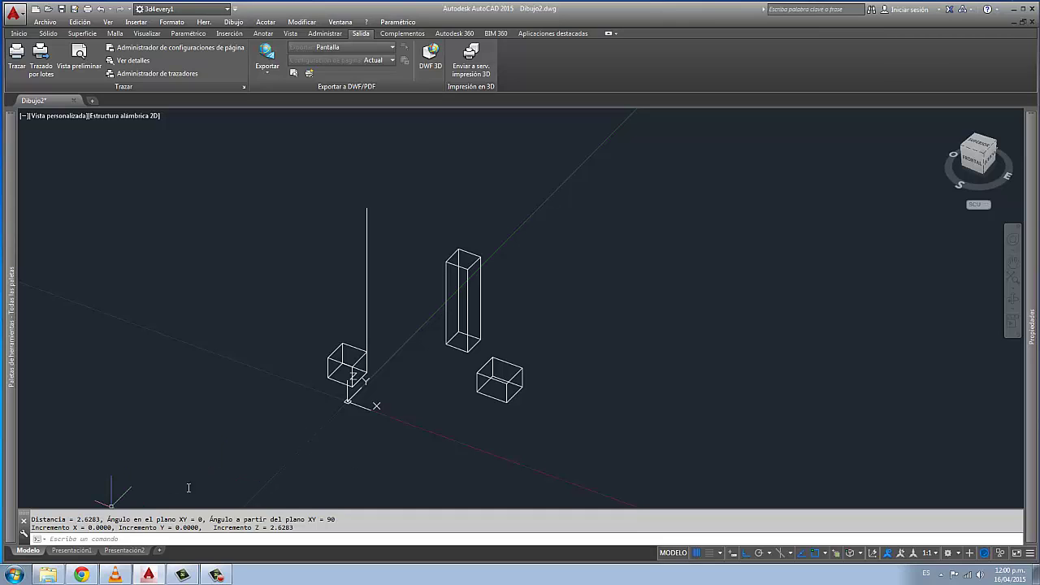
key("Escape")
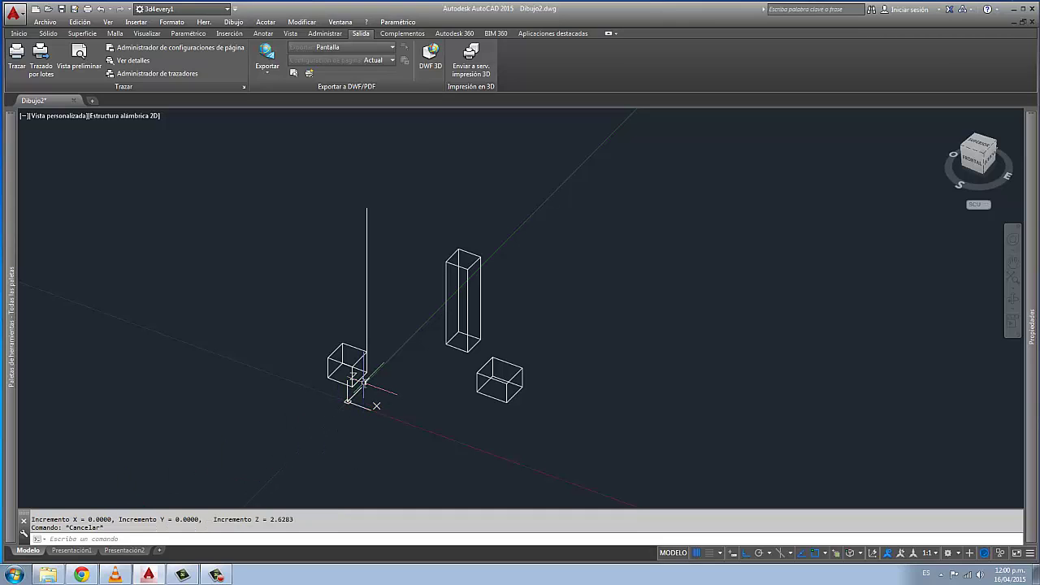
Measure the distance from the box's base corner below the vertical line to the line's upper end.
type("di")
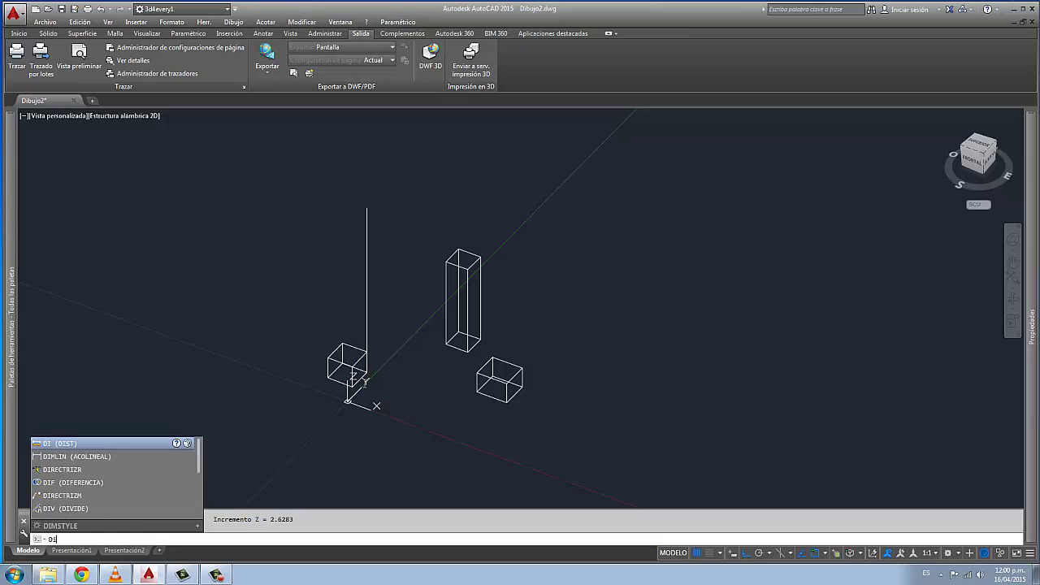
key("Return")
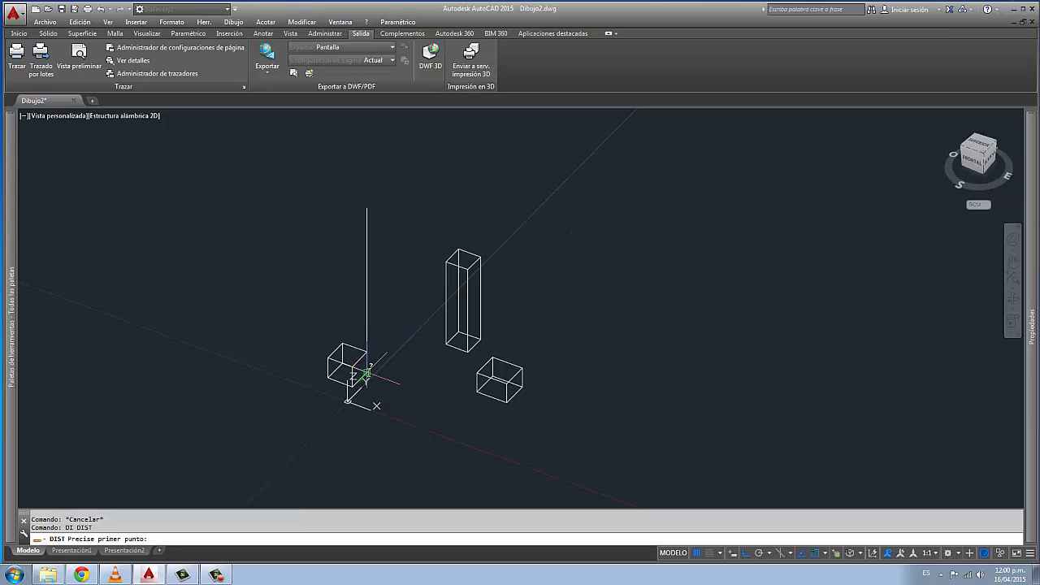
left_click(366, 374)
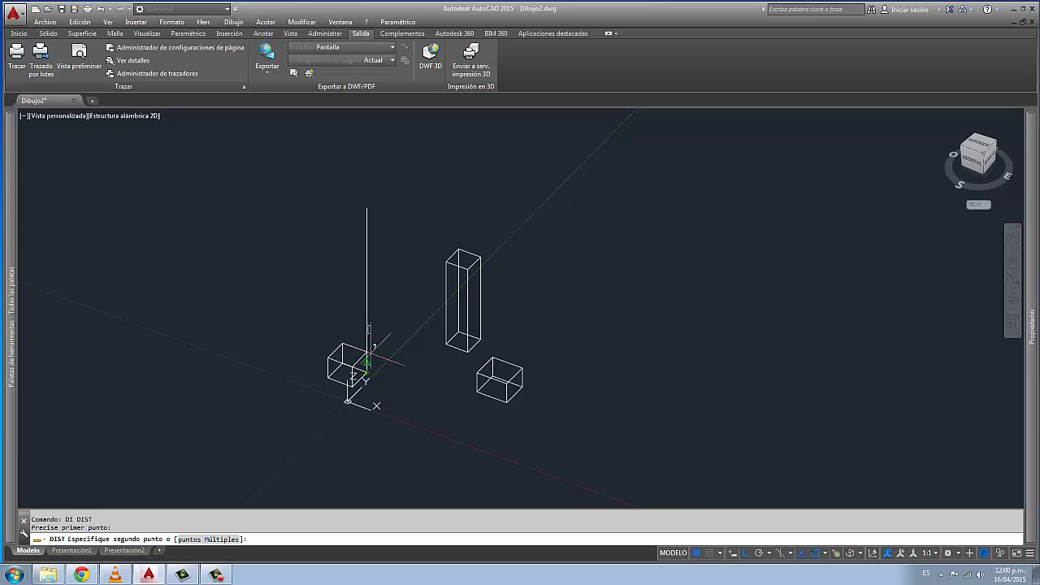
left_click(366, 211)
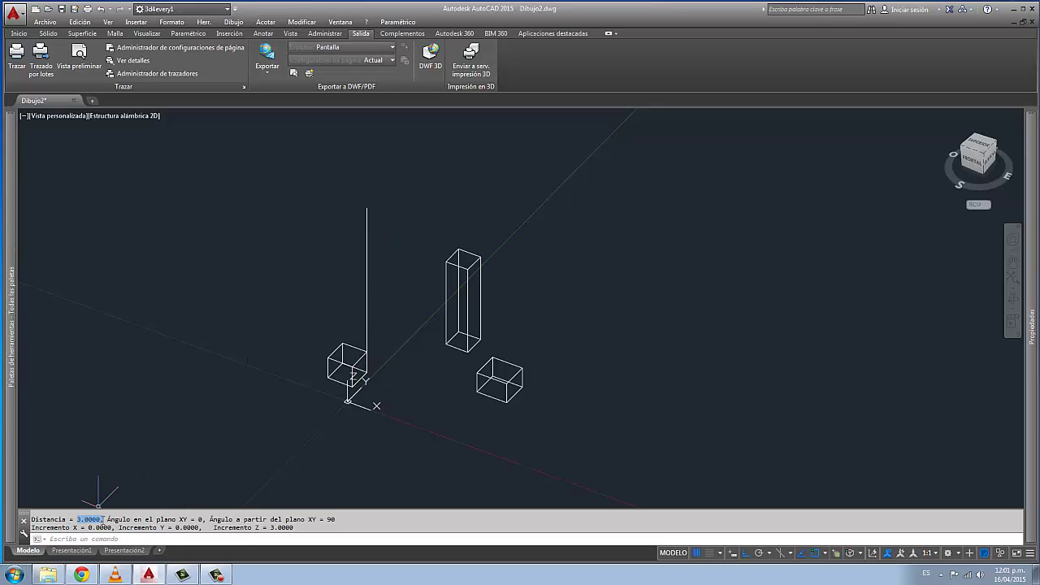
key("Escape")
Highlight the vertical line and examine its height relative to the box and the coordinate origin from different viewpoints.
scroll(387, 363, "up", 2)
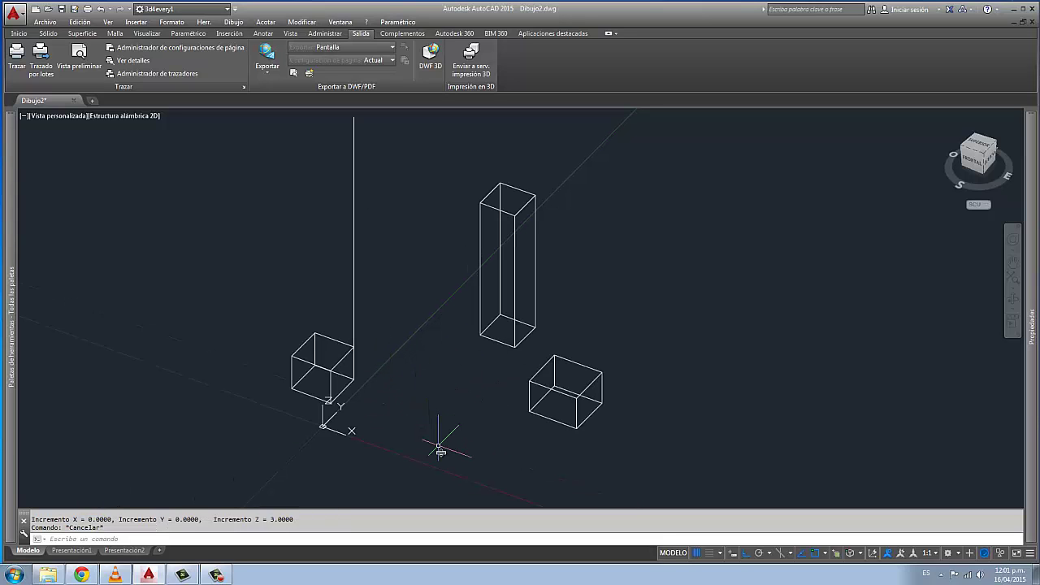
mouse_move(439, 446)
middle_mouse_down("shift")
mouse_move(444, 430)
mouse_move(425, 401)
mouse_move(458, 437)
middle_mouse_up("shift")
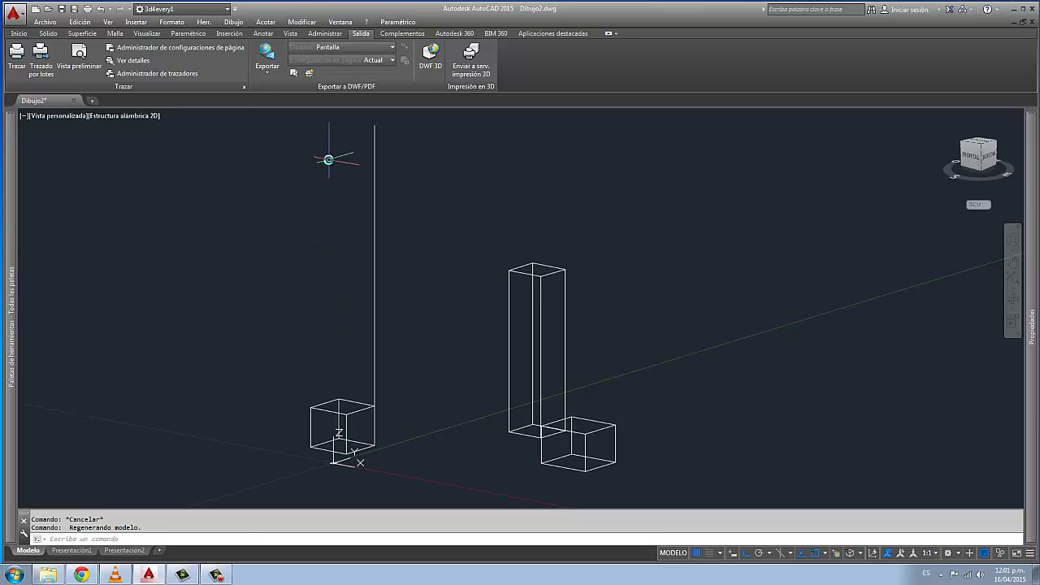
left_click(416, 216)
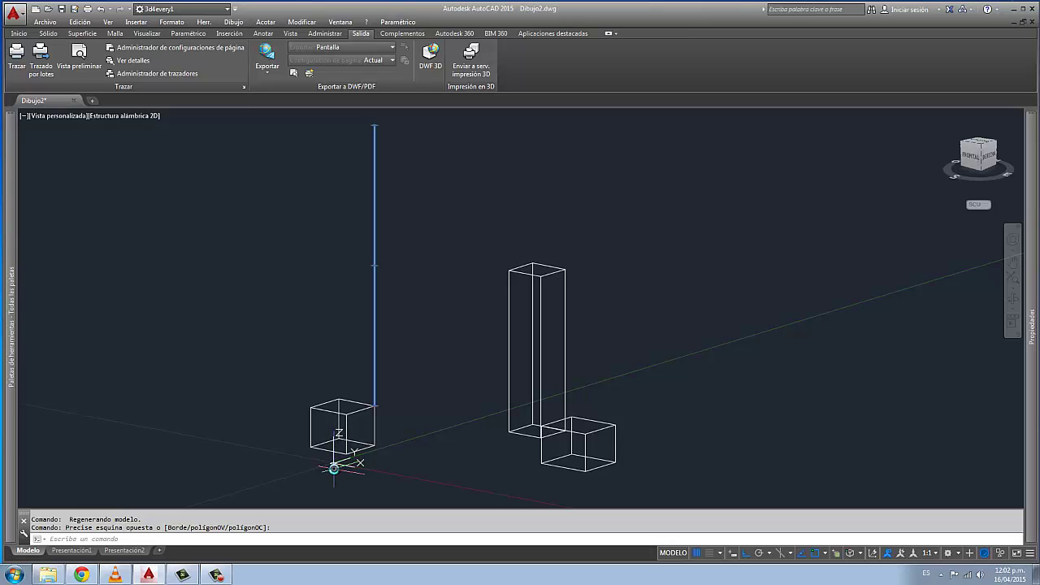
middle_click_drag(334, 466, 386, 459)
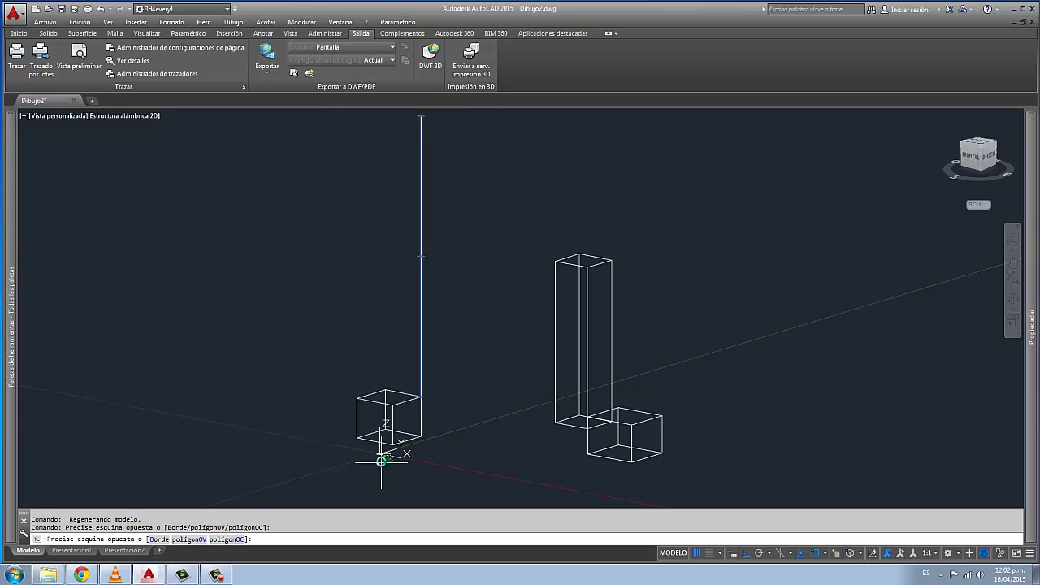
key("Escape")
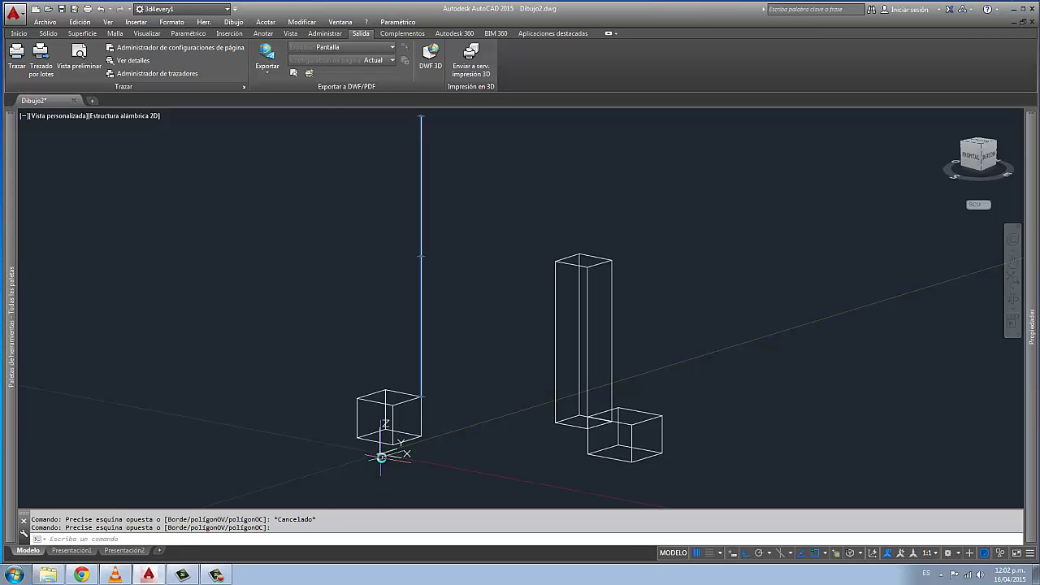
middle_click_drag(415, 399, 441, 465, "shift")
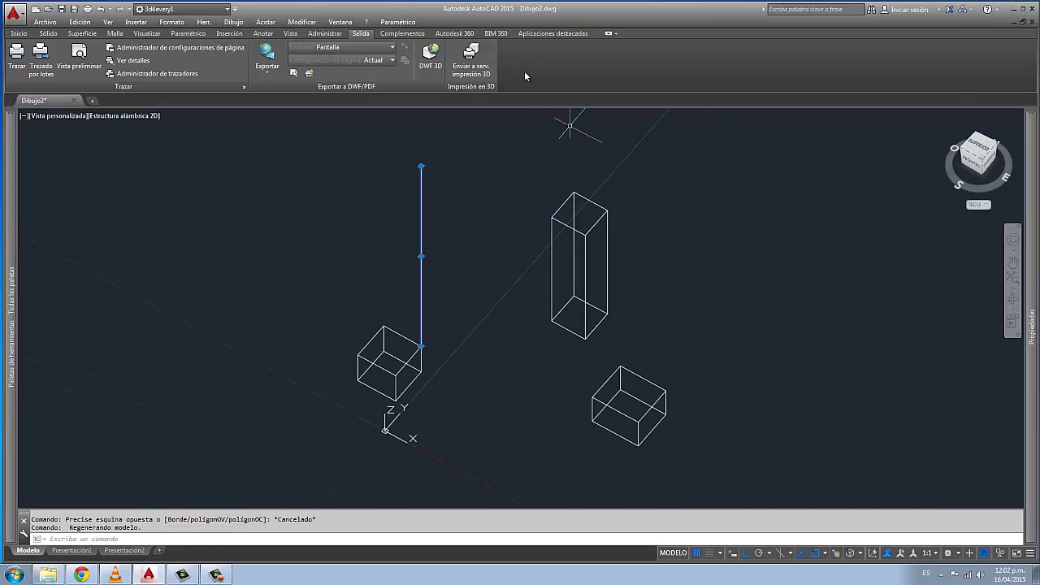
Set the visual style to Tonos de gris so the boxes display as shaded solids.
left_click(17, 33)
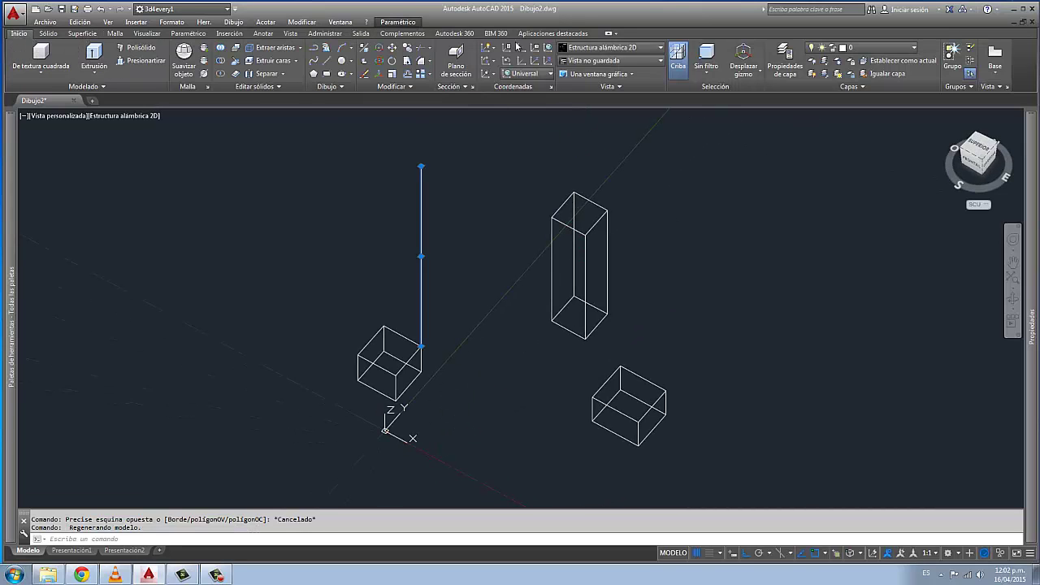
left_click(616, 48)
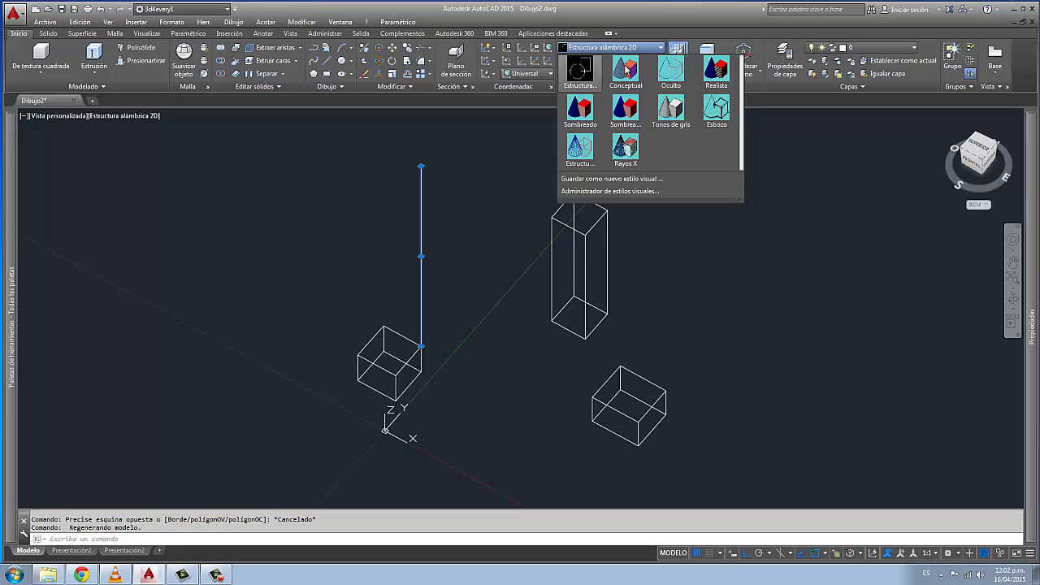
left_click(671, 107)
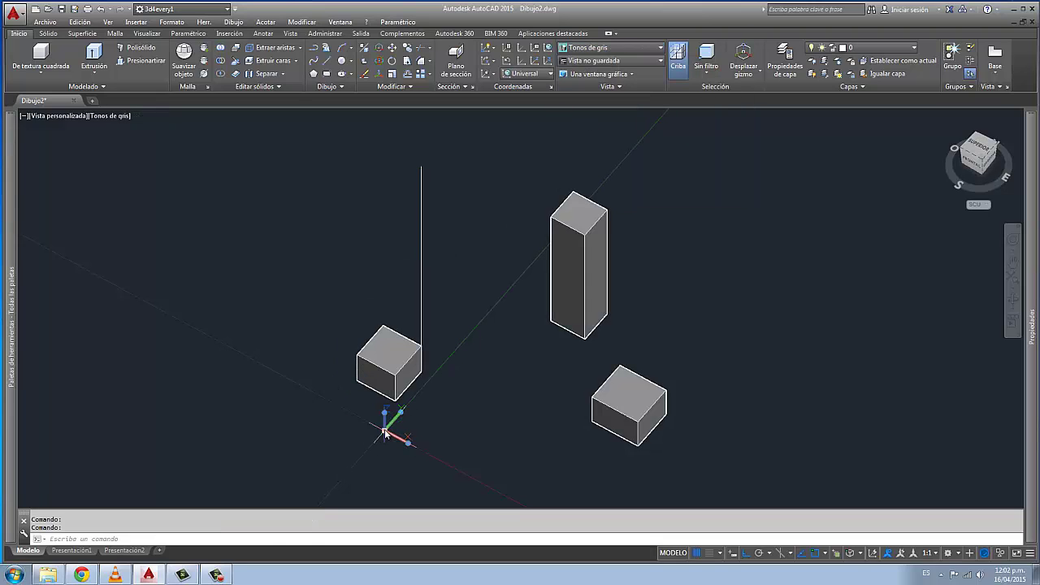
Relocate the UCS origin to the first box's top left corner, with the X axis along the top edge running backwards.
left_click(388, 435)
left_click(360, 361)
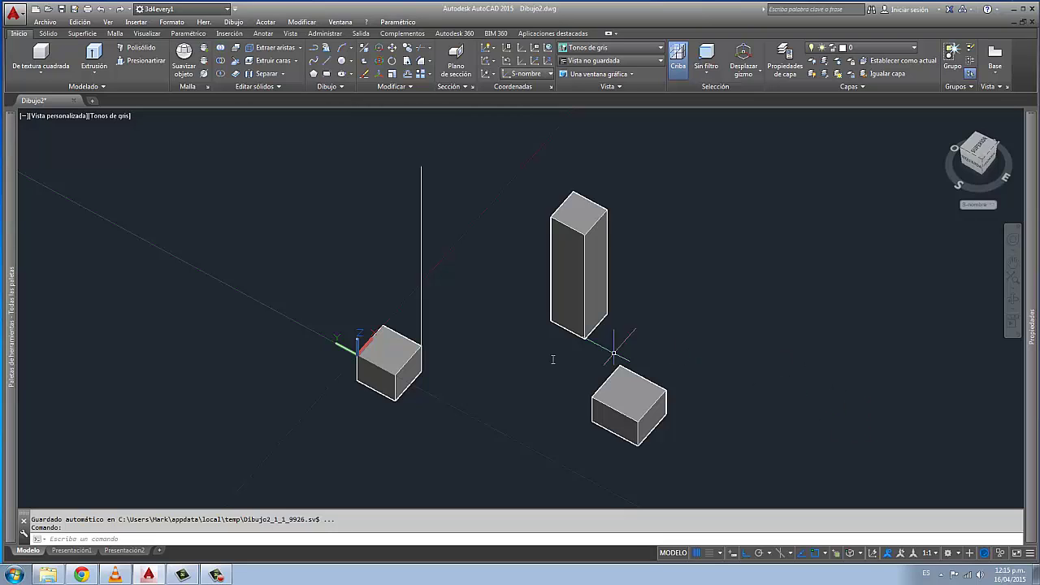
left_click(375, 334)
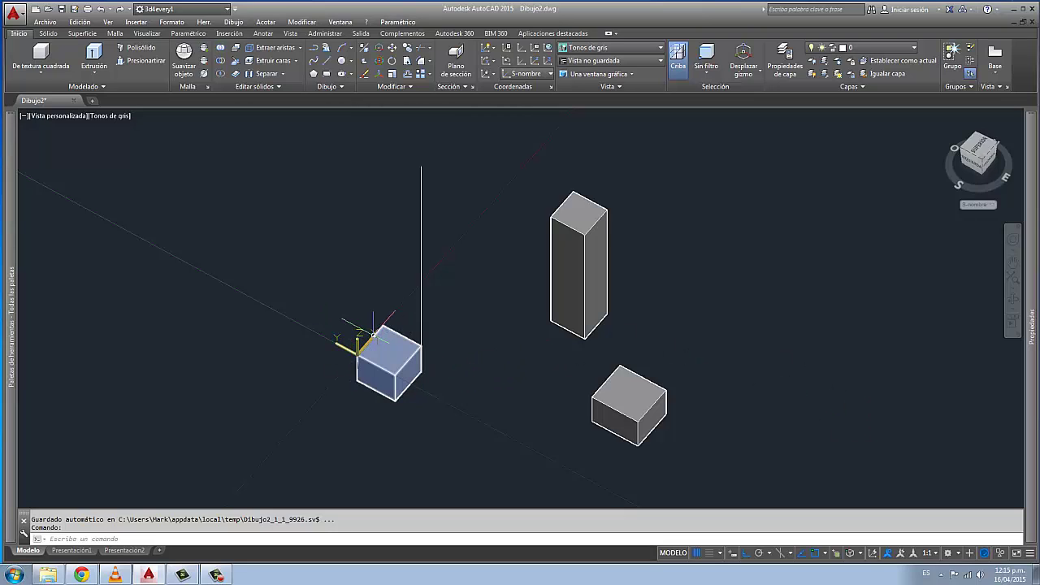
key("Escape")
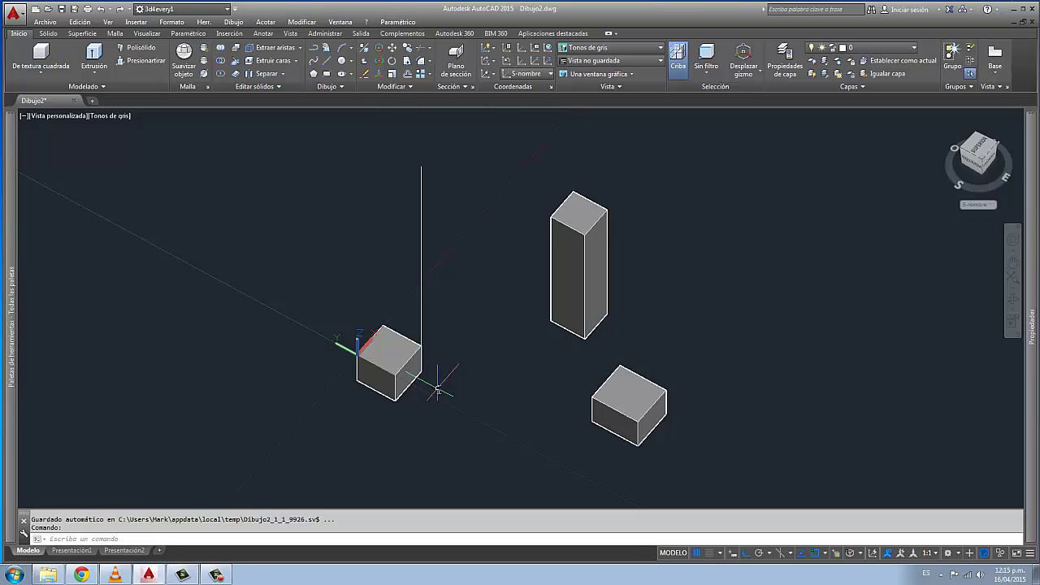
Draw a vertical line from the first box's top front corner, using that corner's .xy filter and Z 2.
type("l")
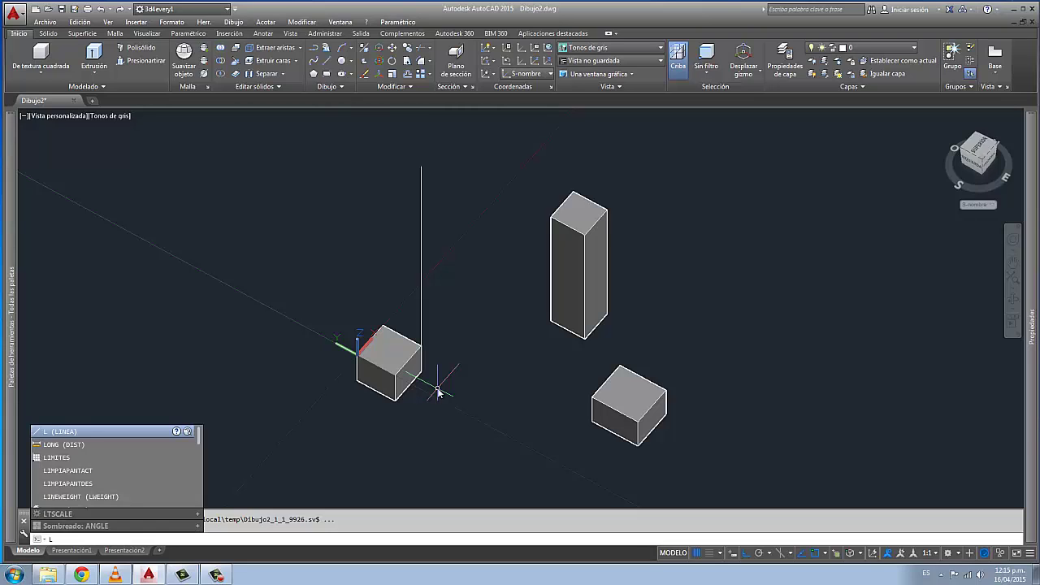
key("Return")
left_click(395, 375)
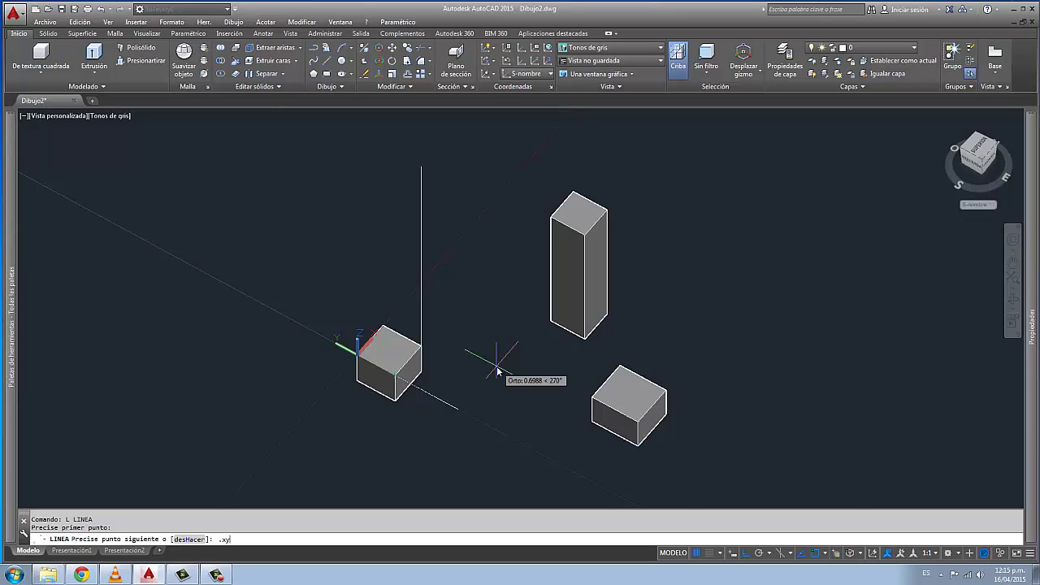
key("Return")
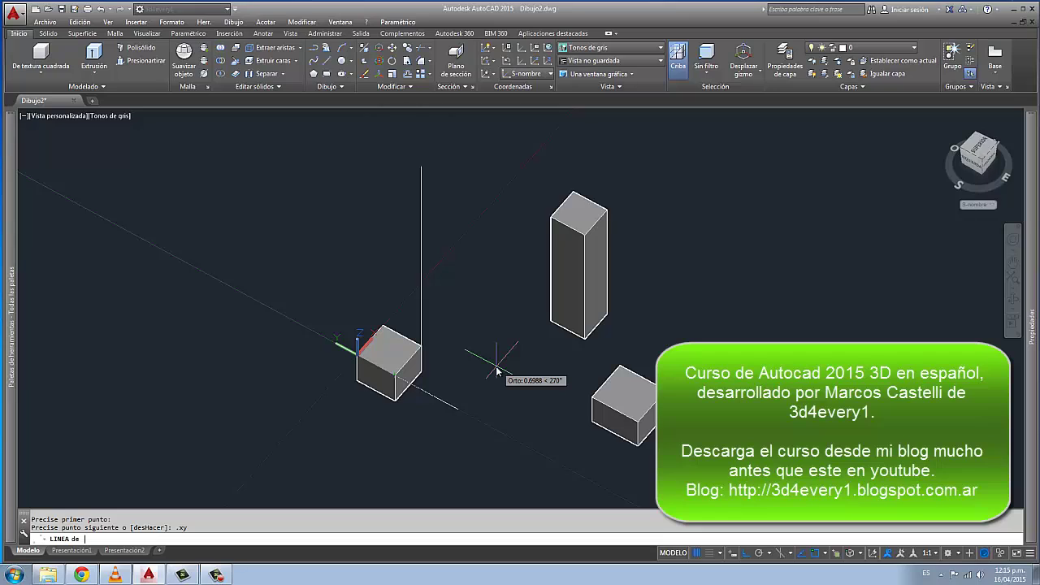
left_click(394, 372)
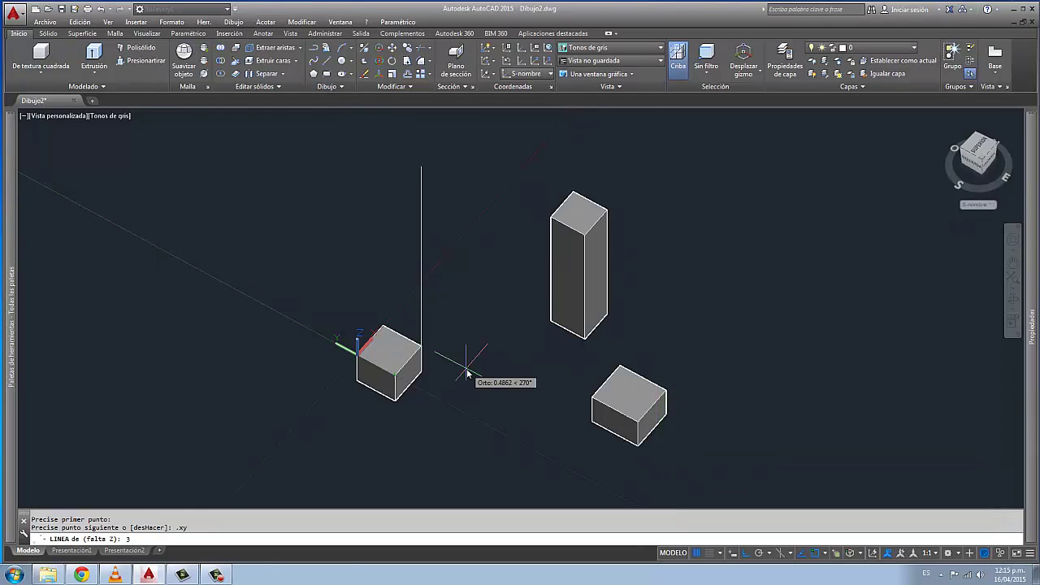
key("Return")
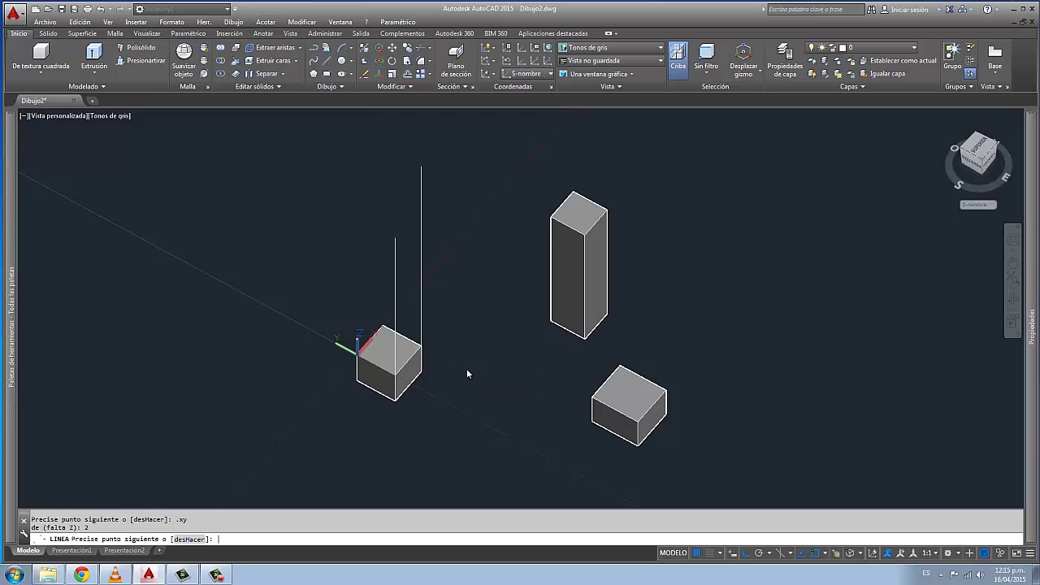
key("Escape")
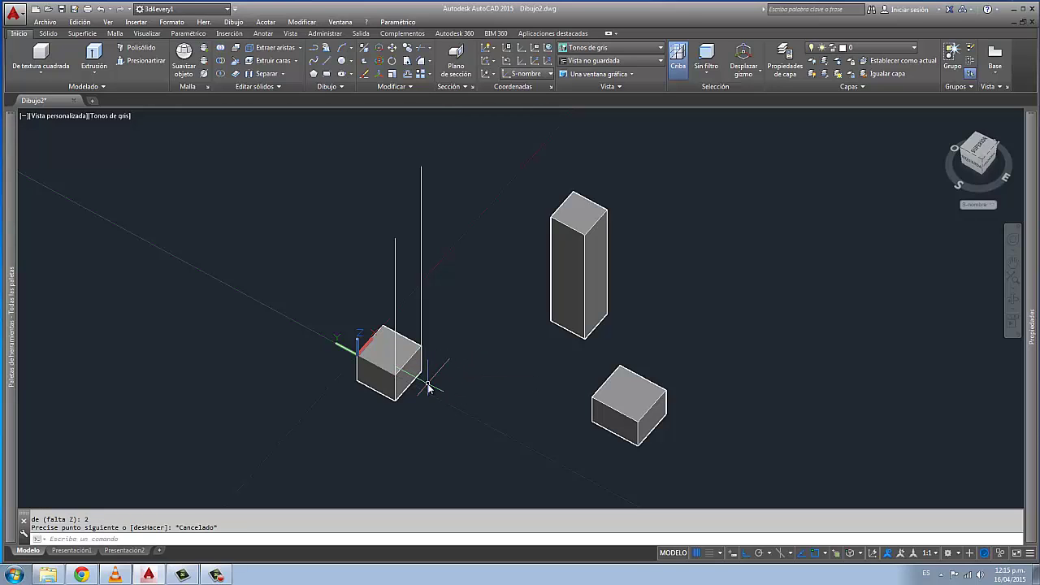
Measure the distance from the first box's top front corner to the upper end of the vertical line above it.
mouse_move(448, 400)
middle_mouse_down("shift")
mouse_move(464, 375)
mouse_move(446, 330)
mouse_move(455, 339)
middle_mouse_up("shift")
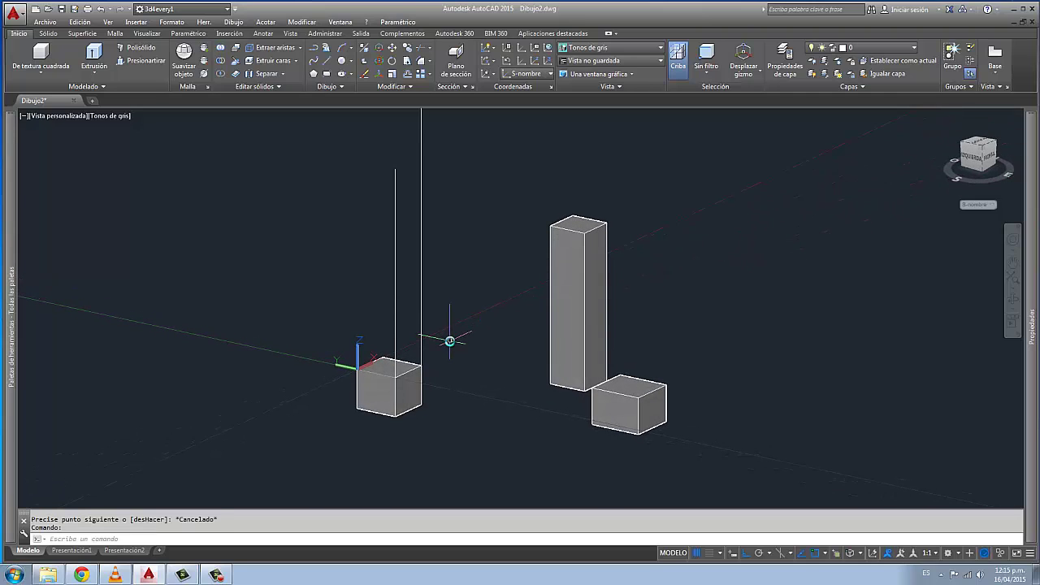
type("di")
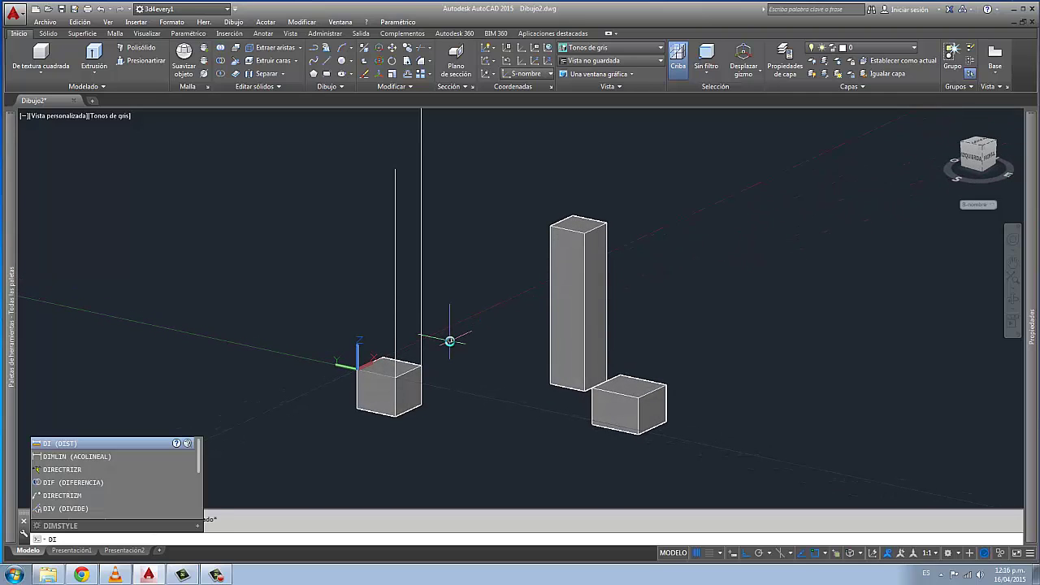
key("Return")
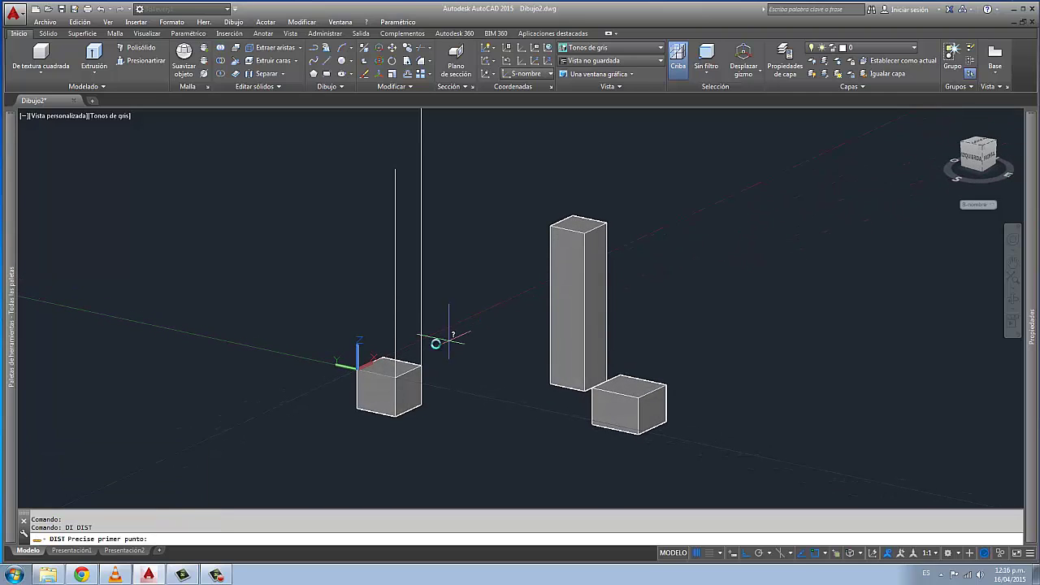
left_click(396, 376)
left_click(396, 169)
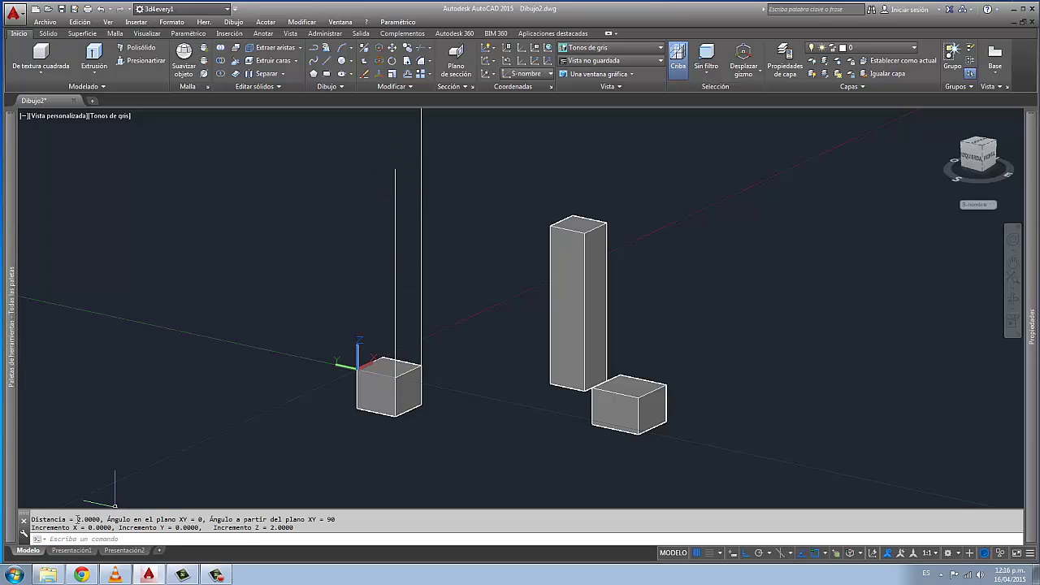
left_click(356, 367)
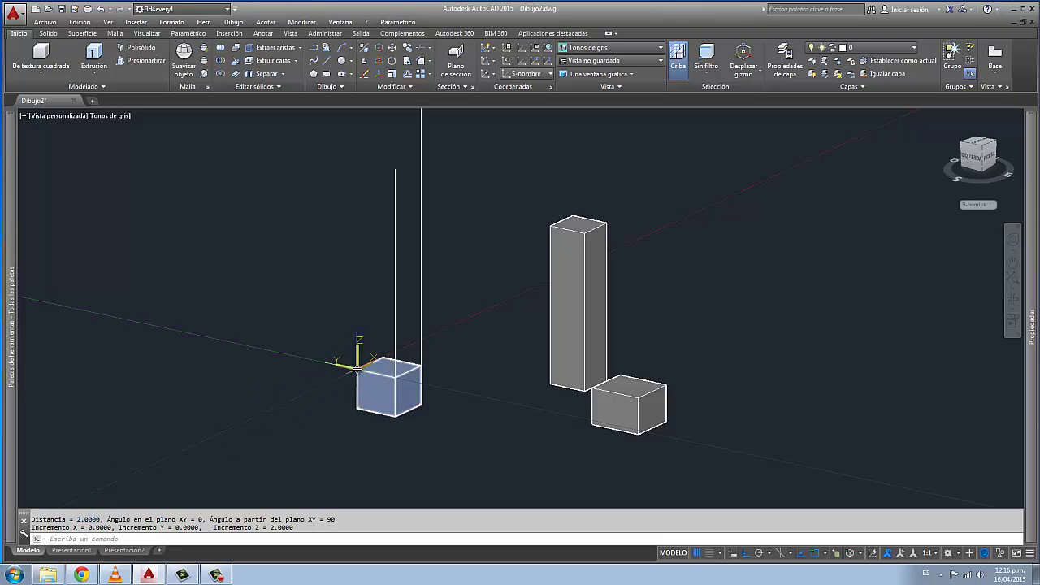
key("Escape")
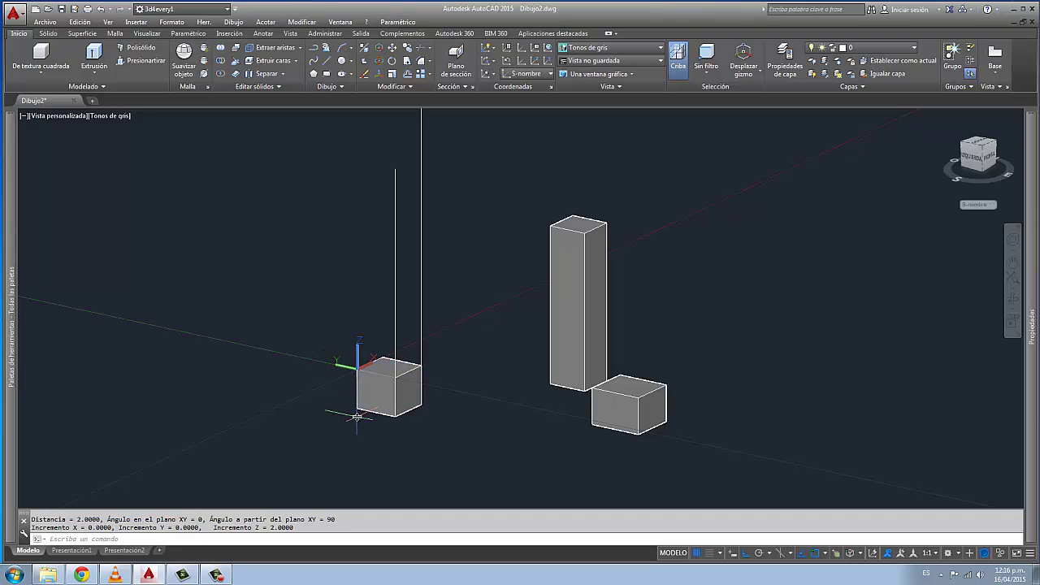
Draw a line from the first box's bottom right corner, filtering .x from the low box's bottom left corner, .y from the tall box's bottom left, Z from its top left.
scroll(355, 417, "down", 2)
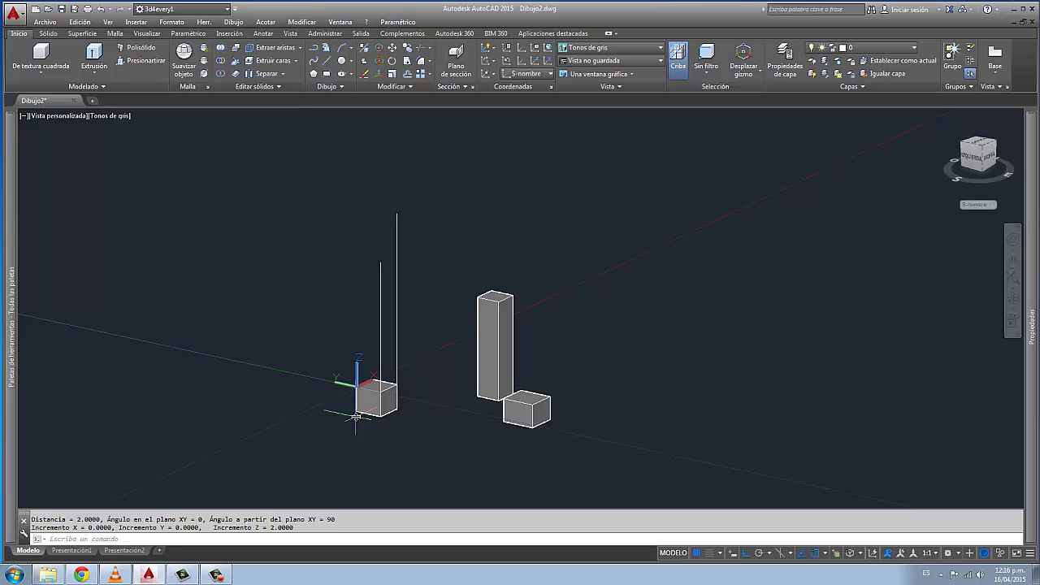
scroll(355, 417, "up", 2)
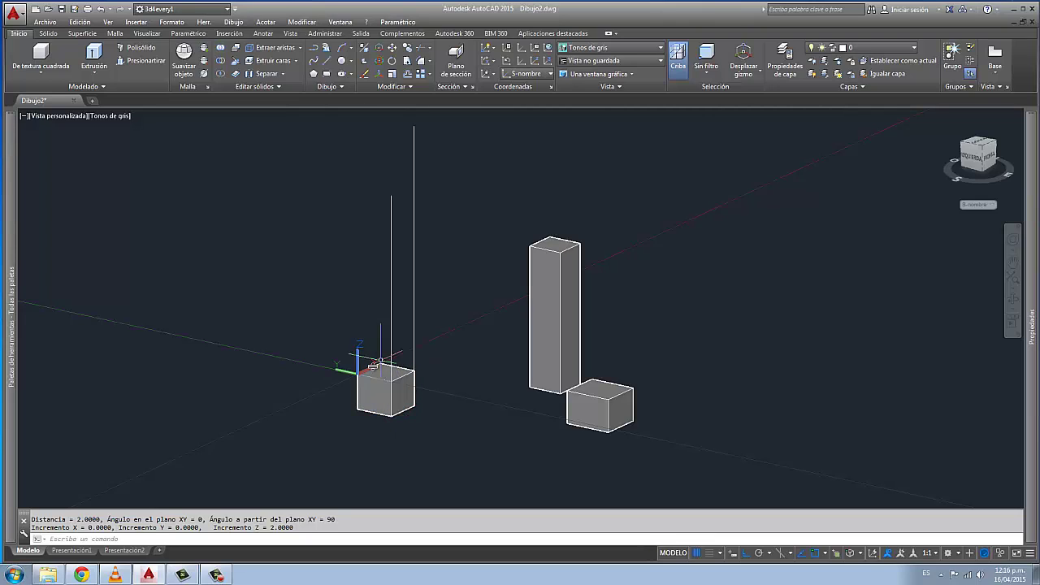
key("Return")
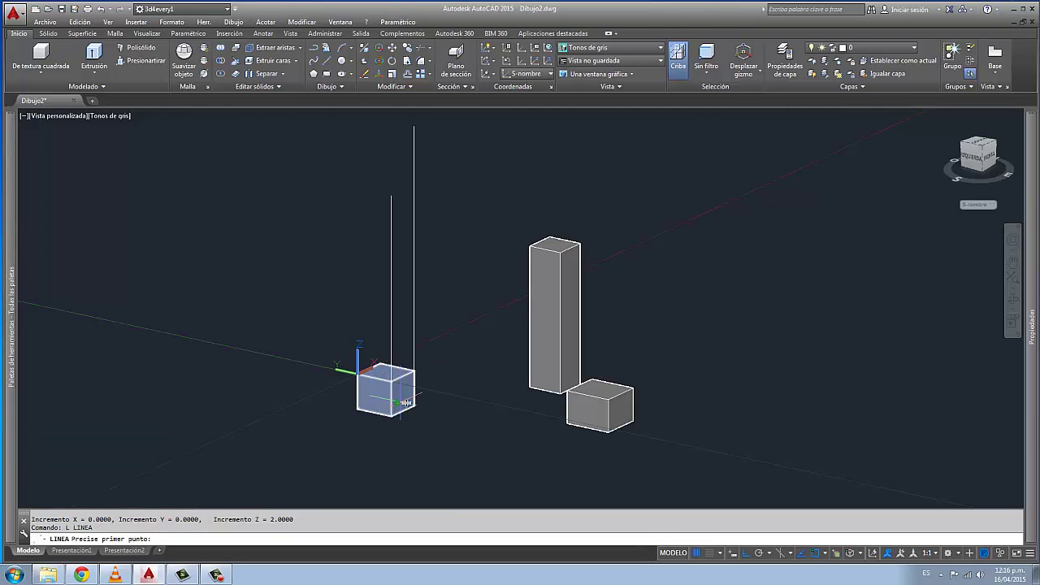
left_click(415, 404)
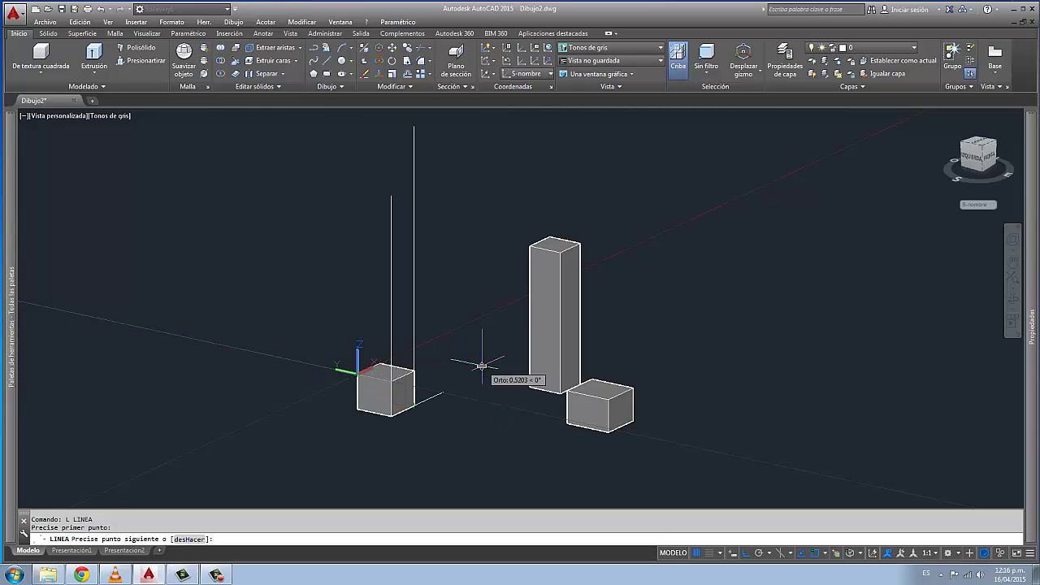
left_click(747, 553)
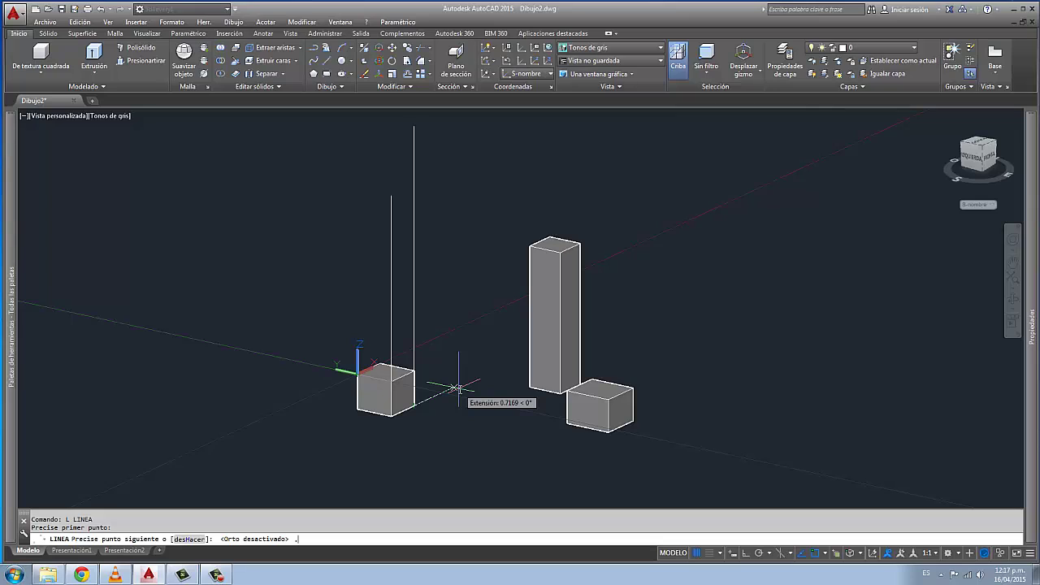
key("Return")
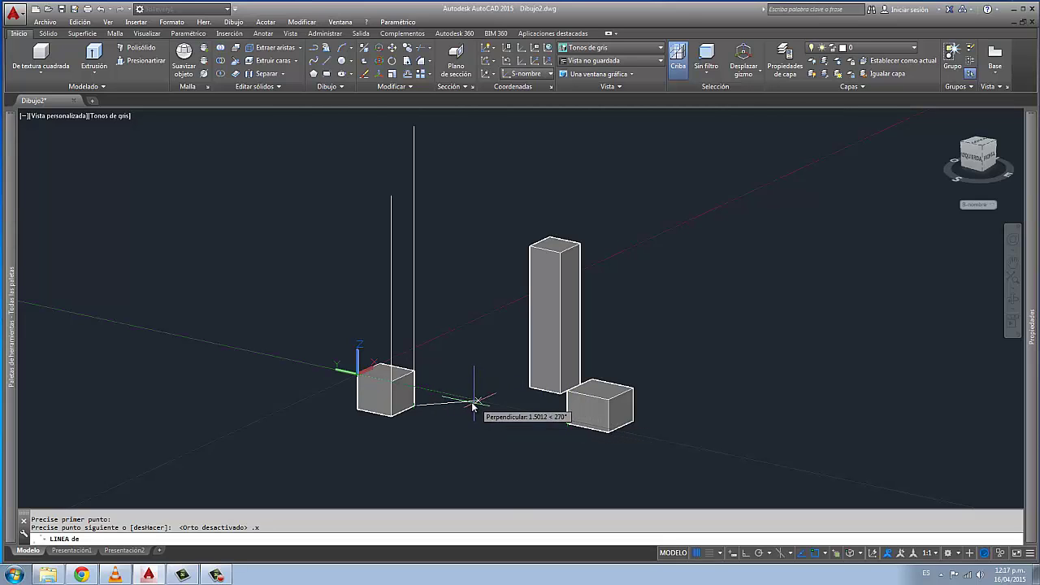
left_click(567, 426)
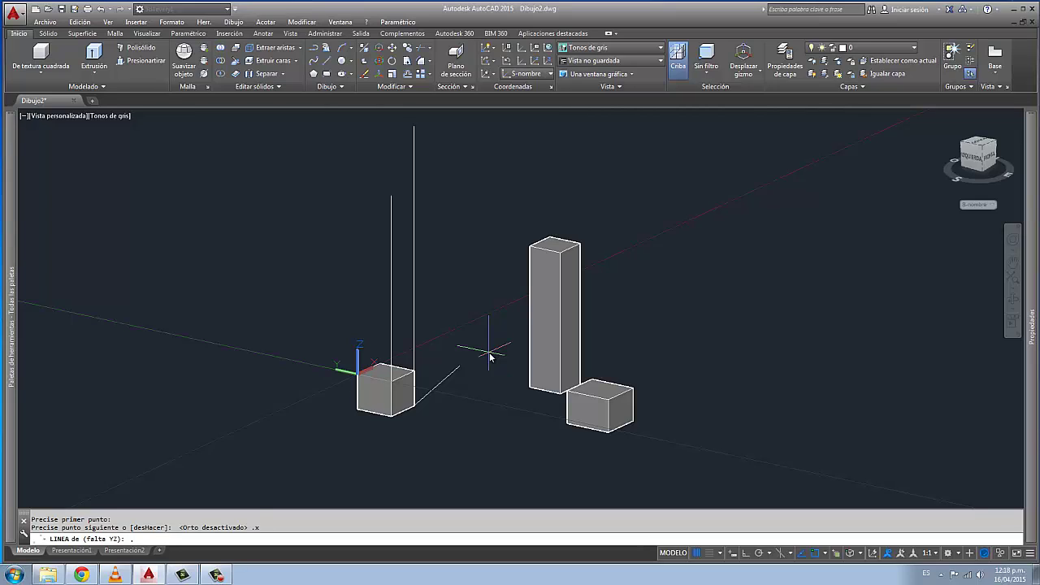
key("Return")
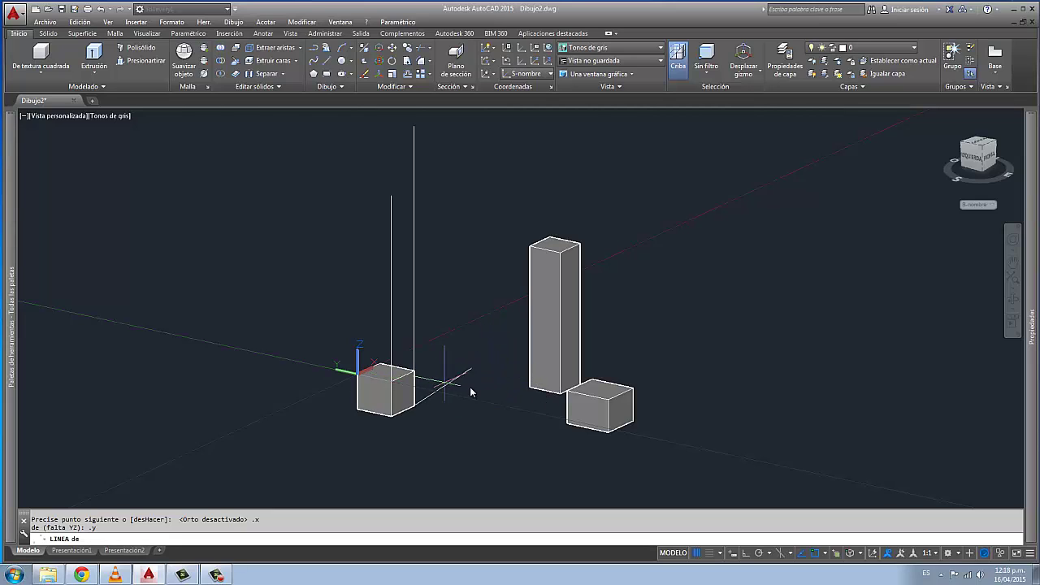
left_click(530, 390)
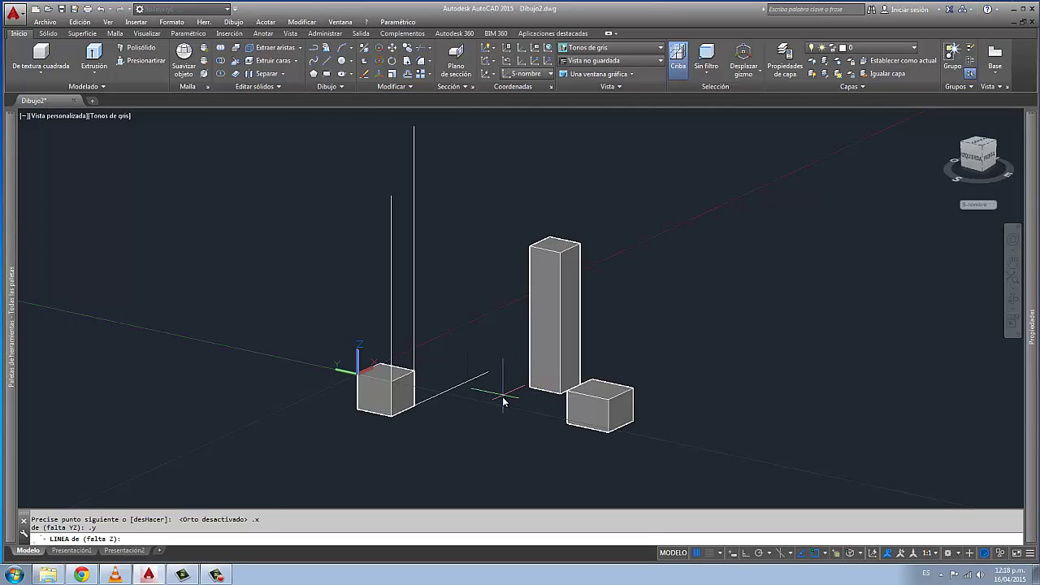
left_click(530, 247)
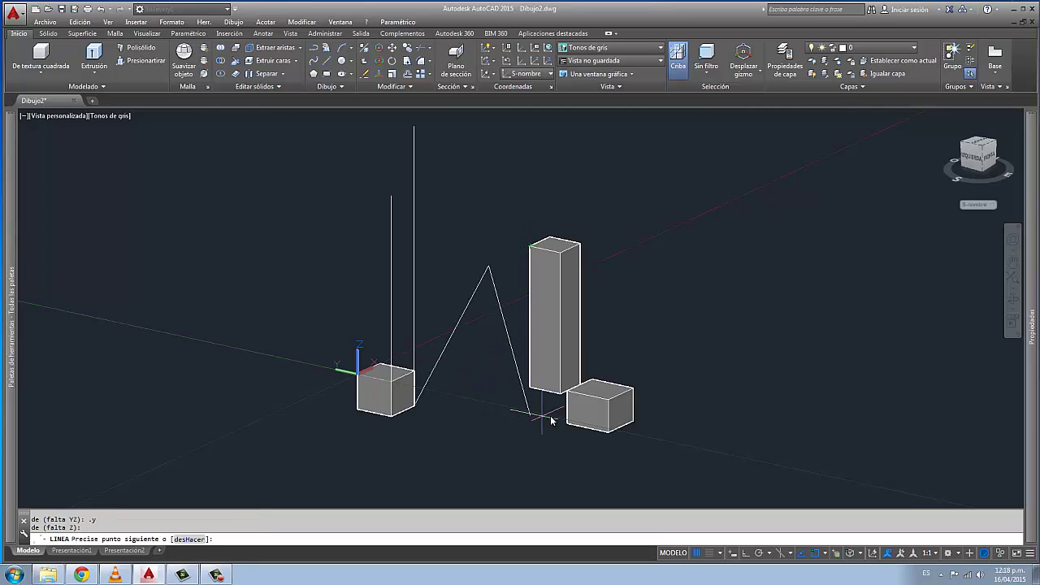
With ortho on, connect the filtered point to the tall box's top left corner and draw a vertical line down from that point.
left_click(746, 555)
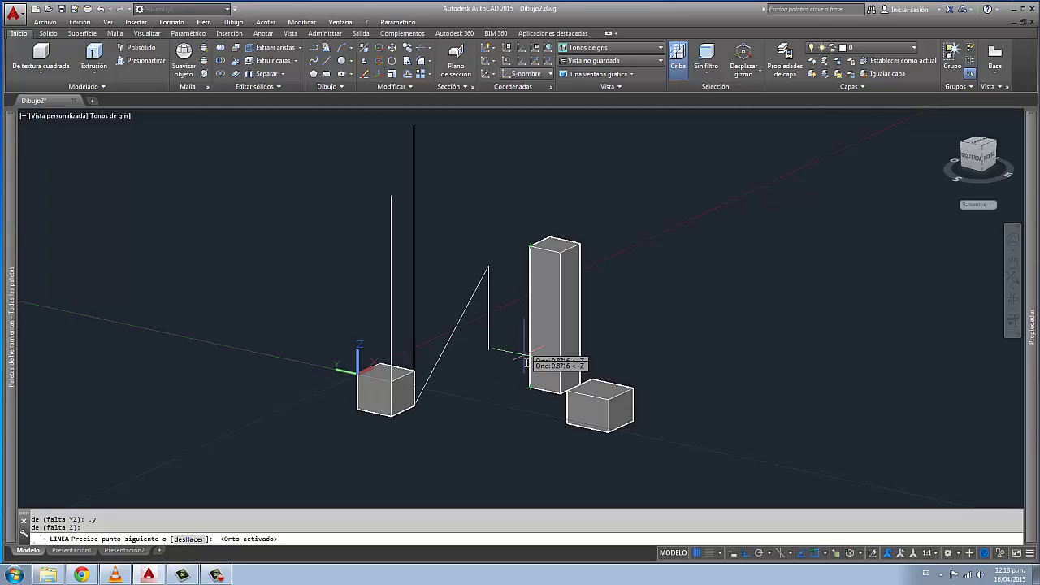
left_click(529, 244)
key("Return")
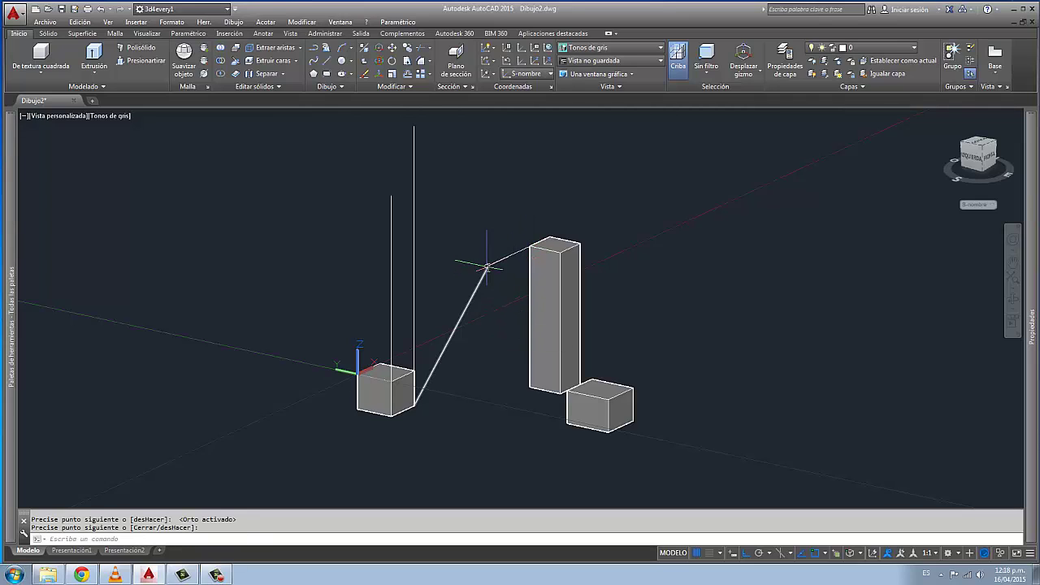
key("Return")
left_click(488, 267)
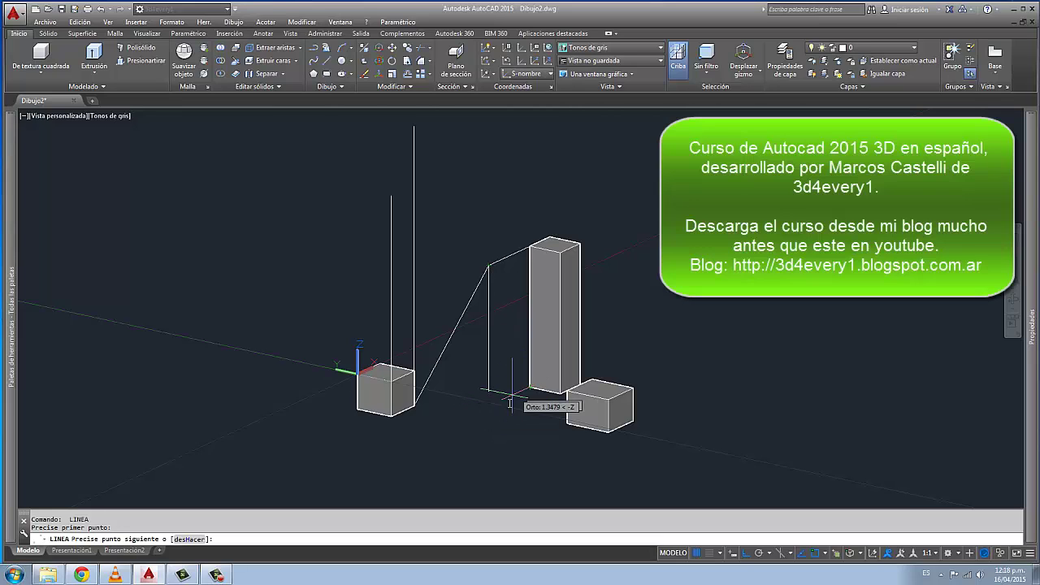
left_click(492, 425)
key("Return")
Draw an ortho line from the tall box's bottom left corner along negative X, extending past the vertical line.
key("Return")
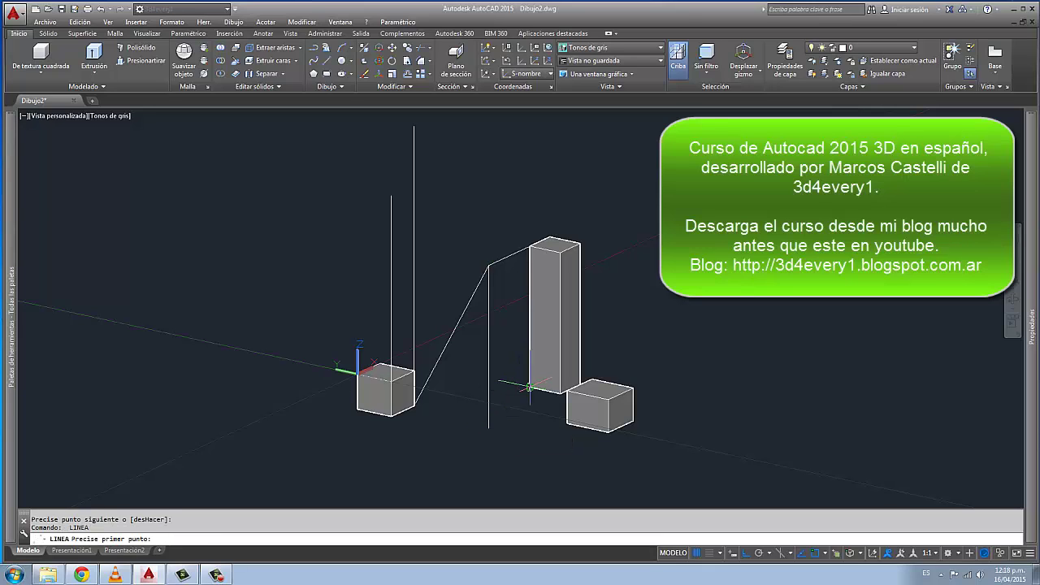
left_click(530, 389)
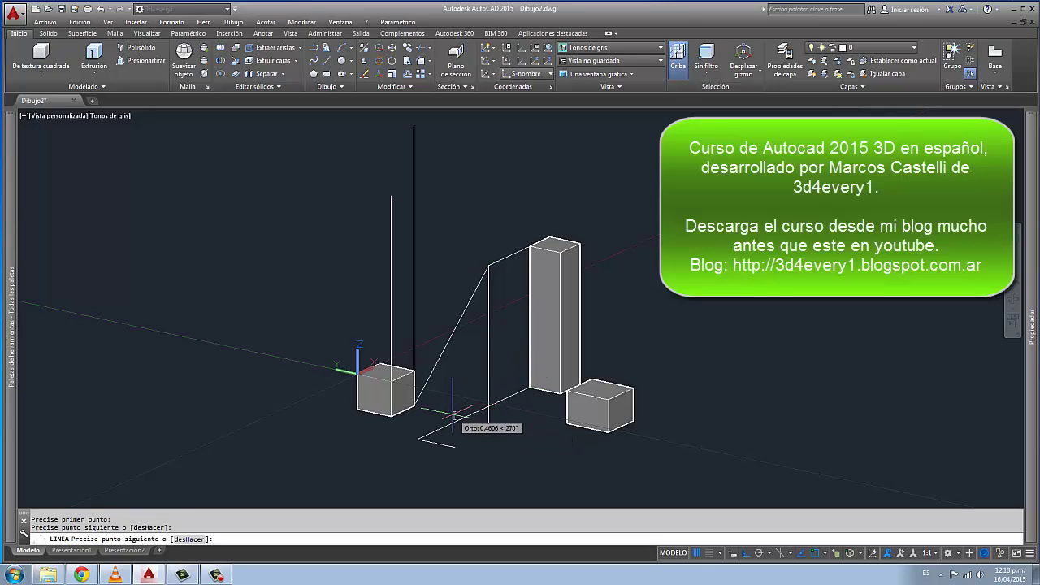
key("Escape")
Draw an ortho line along negative Y from where the vertical line meets the X-direction line, extending past the low box's bottom edge.
mouse_move(483, 434)
middle_mouse_down("shift")
mouse_move(616, 436)
mouse_move(455, 431)
mouse_move(564, 456)
mouse_move(474, 451)
mouse_move(479, 444)
middle_mouse_up("shift")
type("l")
key("Return")
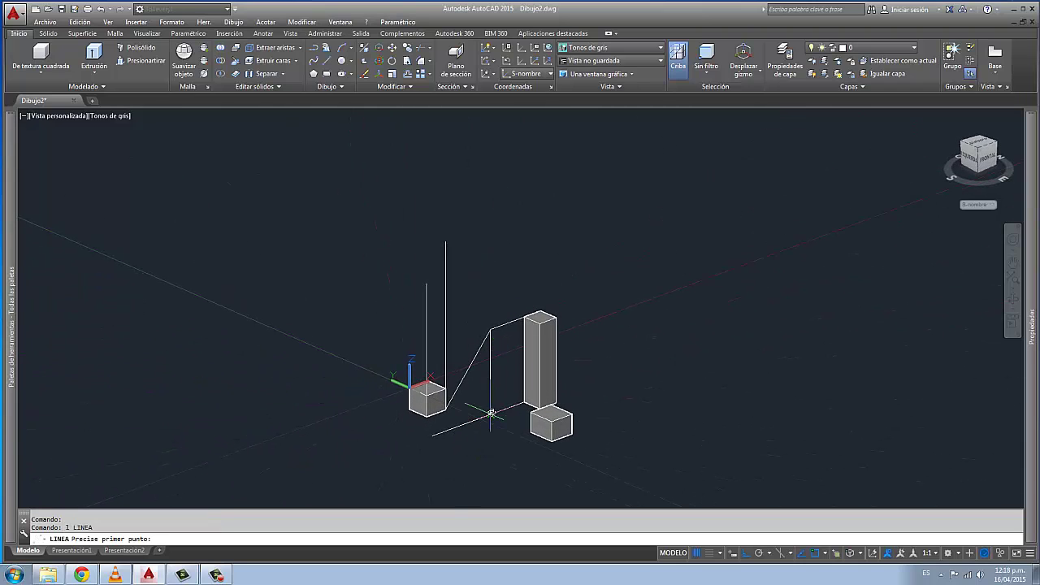
left_click(490, 415)
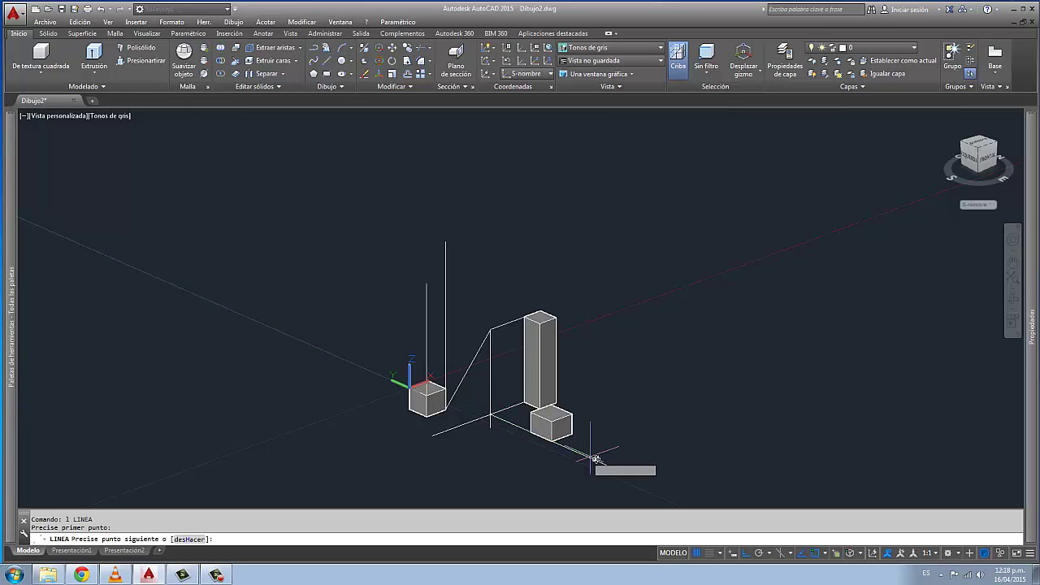
left_click(676, 485)
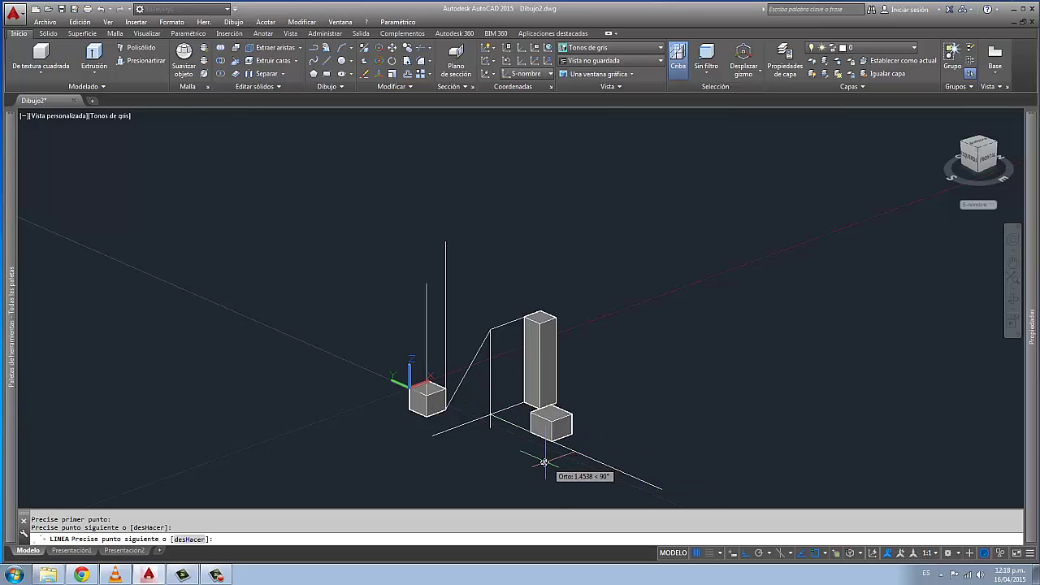
middle_click_drag(530, 453, 566, 477, "shift")
key("Escape")
Examine from other viewpoints how the reference lines align the filtered point with the corners of the low and tall boxes.
scroll(564, 414, "up", 6)
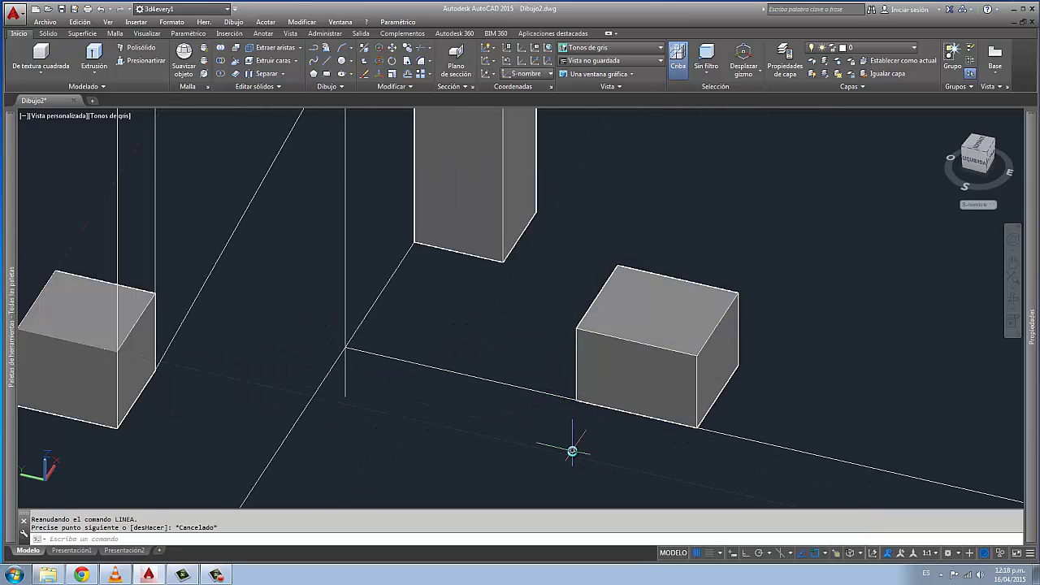
middle_click_drag(560, 448, 509, 435, "shift")
scroll(529, 424, "down", 4)
scroll(511, 433, "down", 4)
scroll(508, 434, "up", 2)
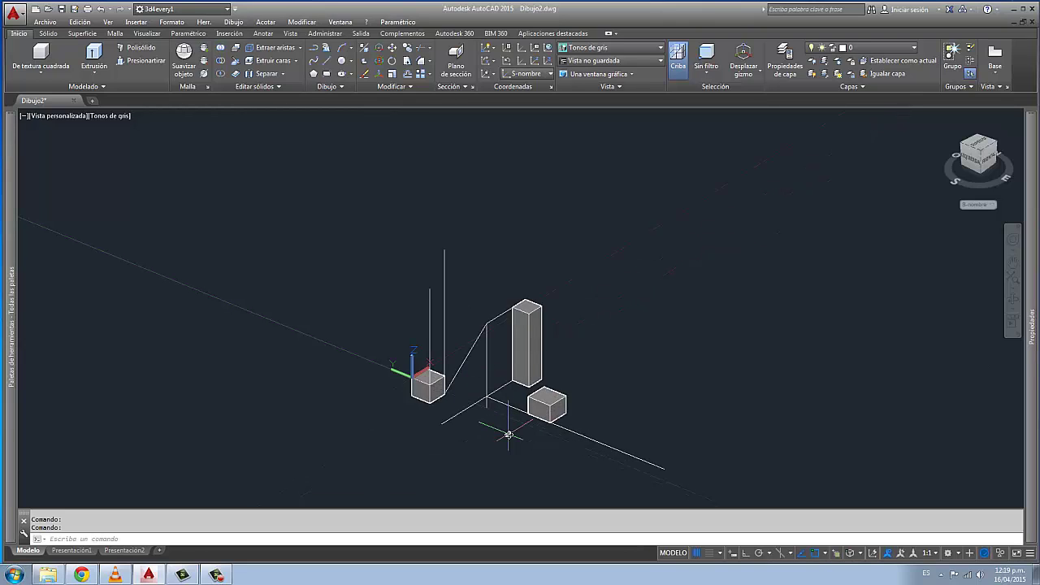